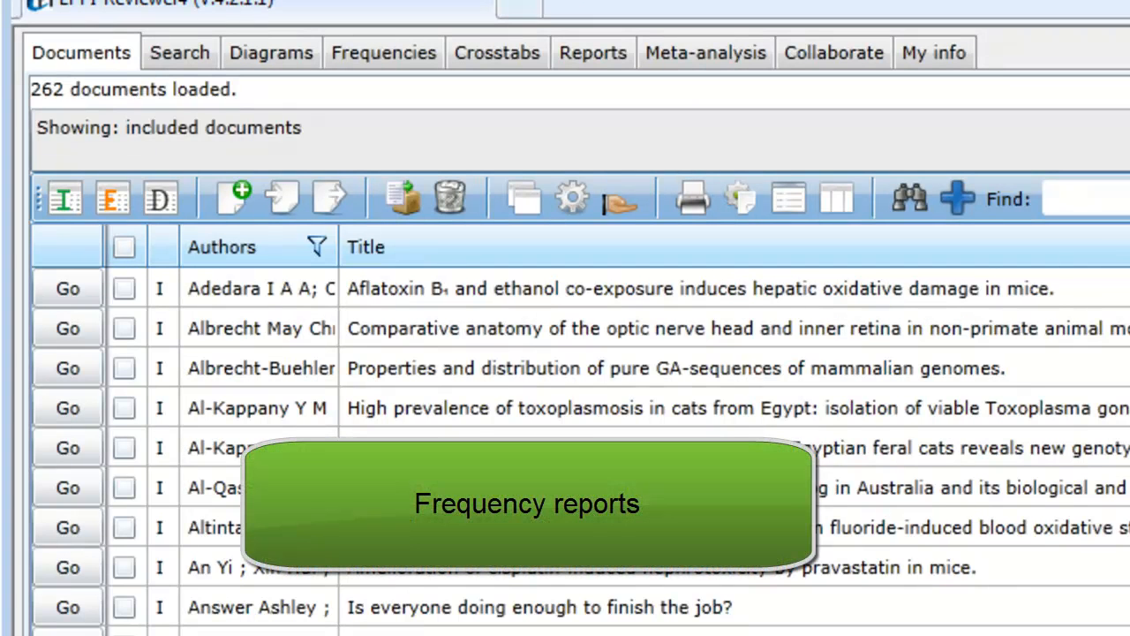
Step: Run a frequency report on the Screening on Title and Abstract code set for the included documents
left_click(387, 53)
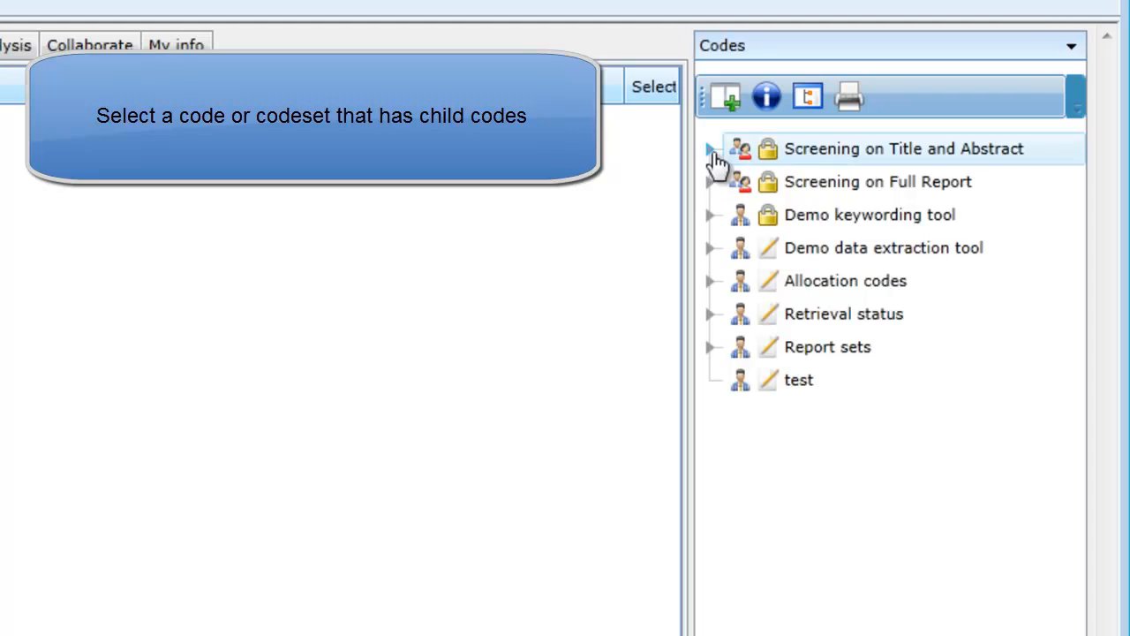
left_click(711, 150)
left_click(831, 150)
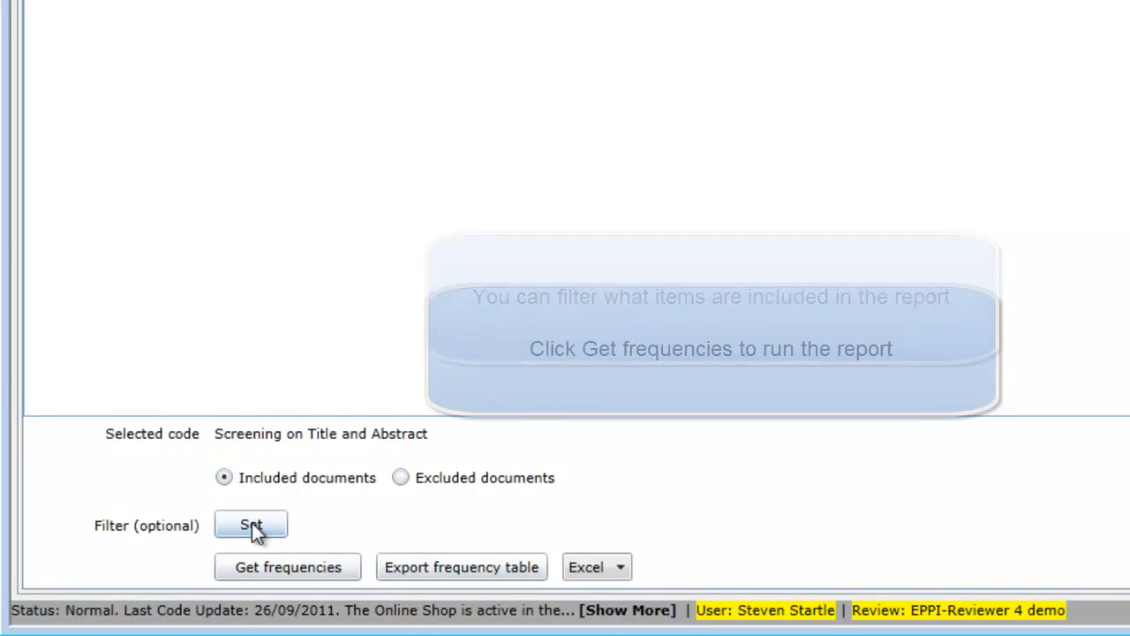
left_click(271, 570)
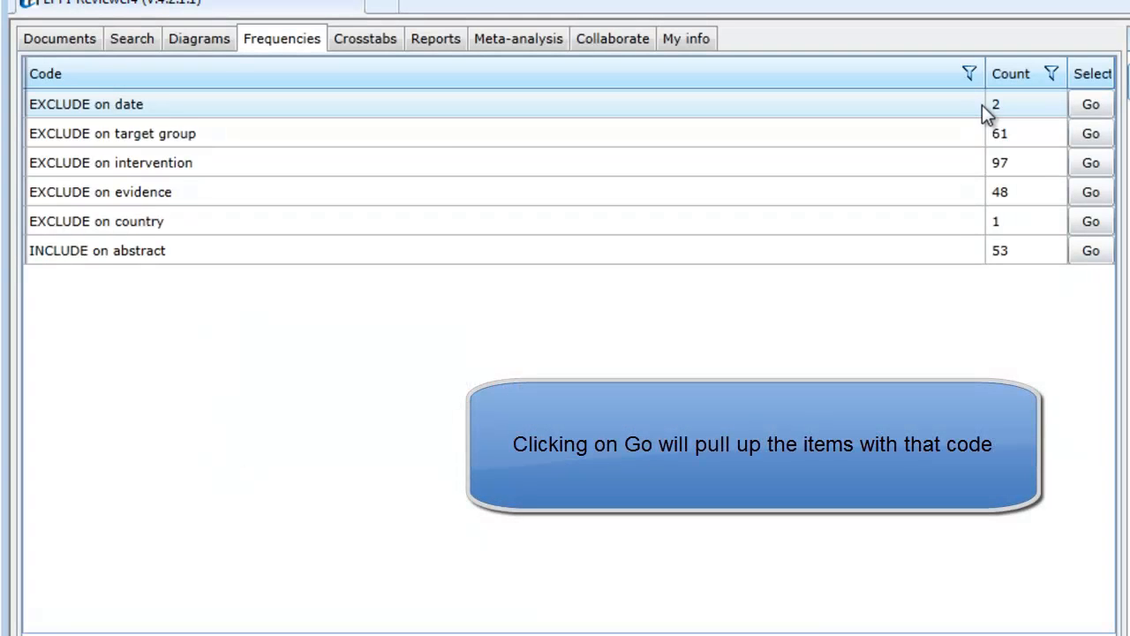
Step: List the documents coded EXCLUDE on date, and check which export formats the frequency table offers
left_click(1093, 106)
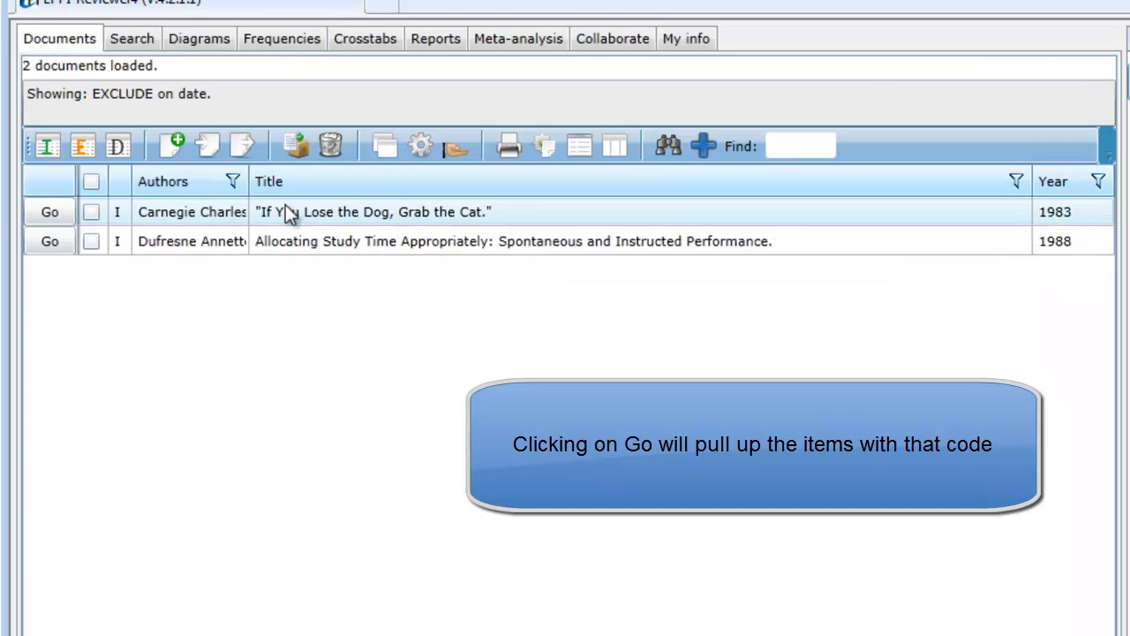
left_click(292, 39)
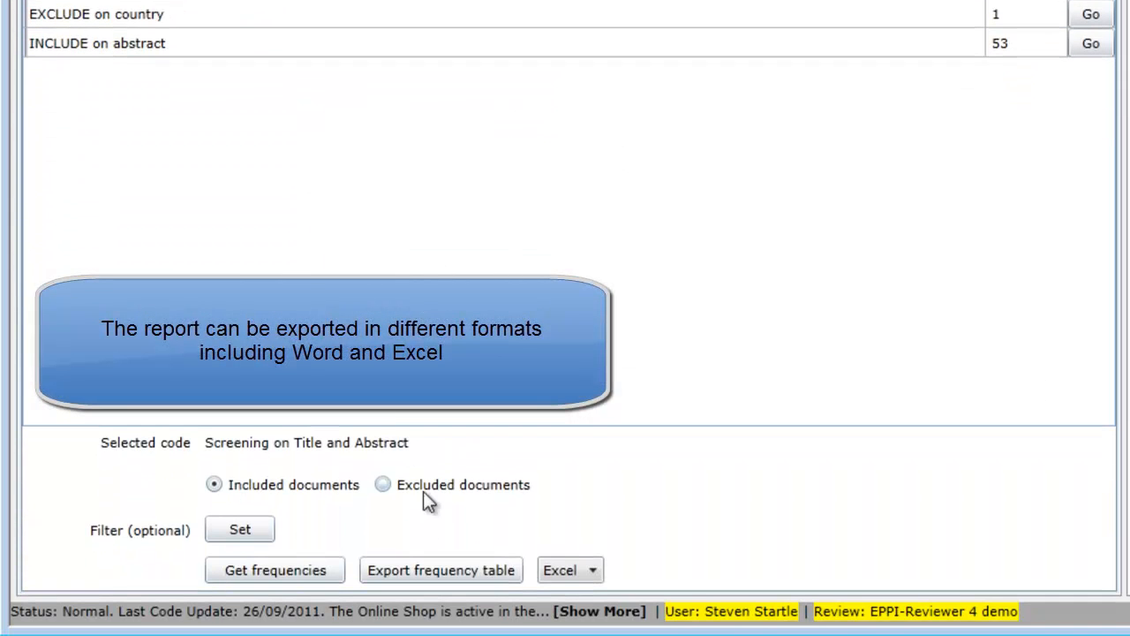
left_click(591, 570)
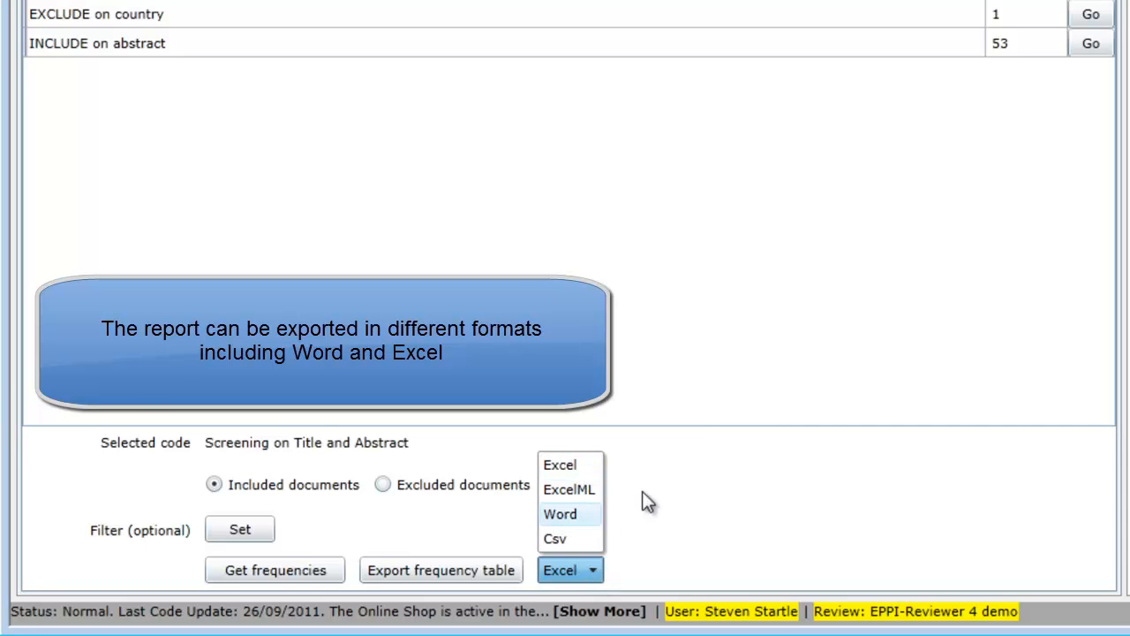
left_click(663, 486)
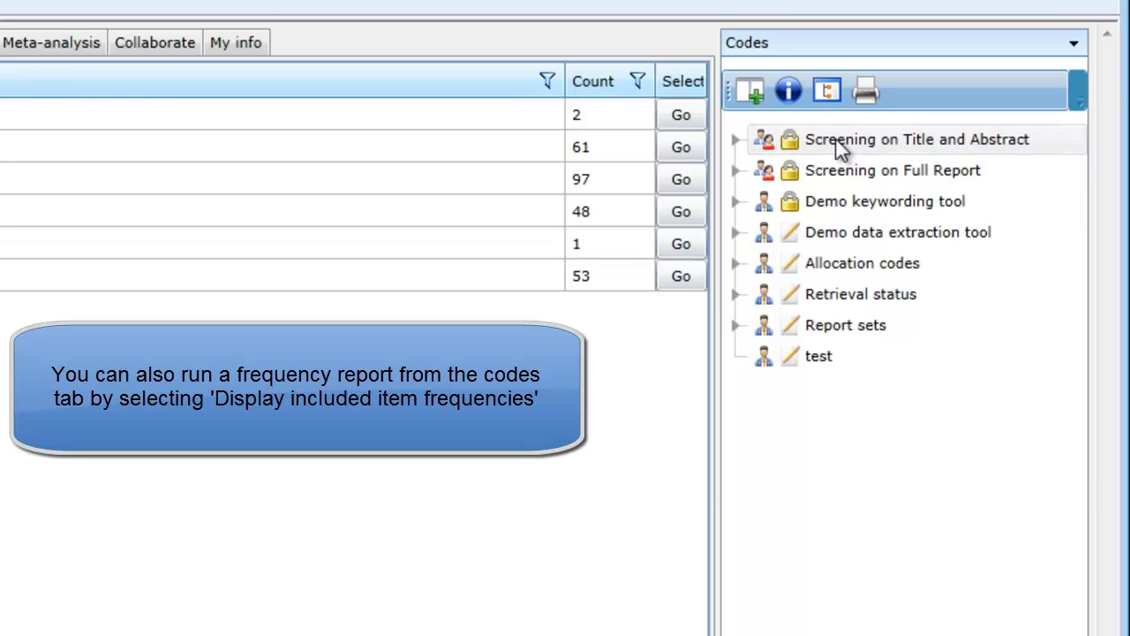
Step: Display the included item frequencies for the child codes directly from the Screening on Title and Abstract code set
right_click(839, 148)
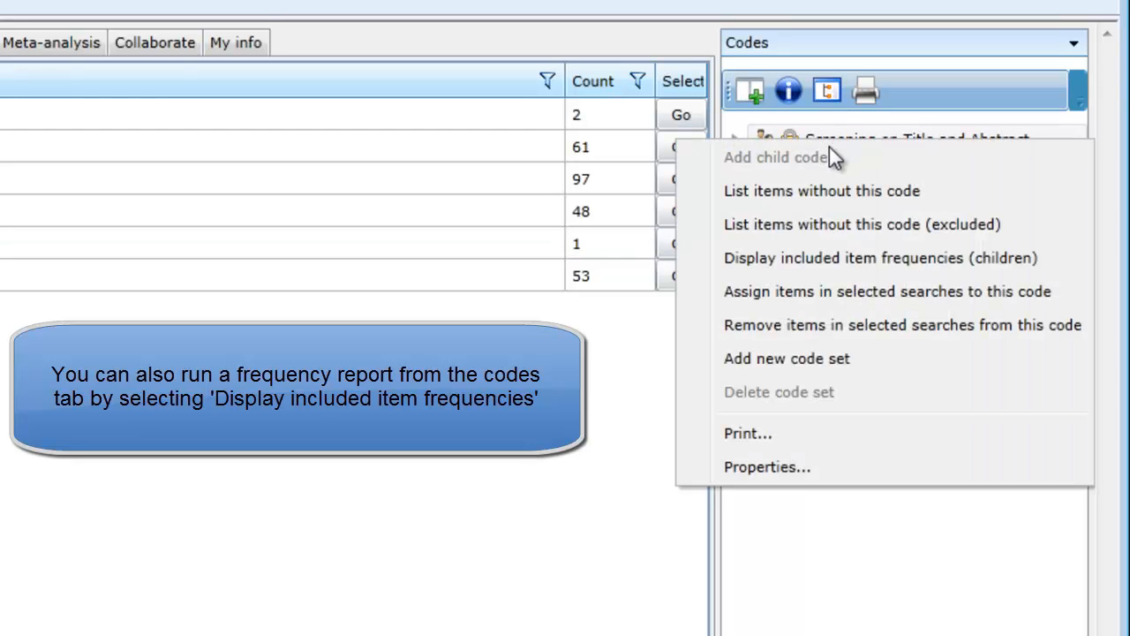
left_click(817, 258)
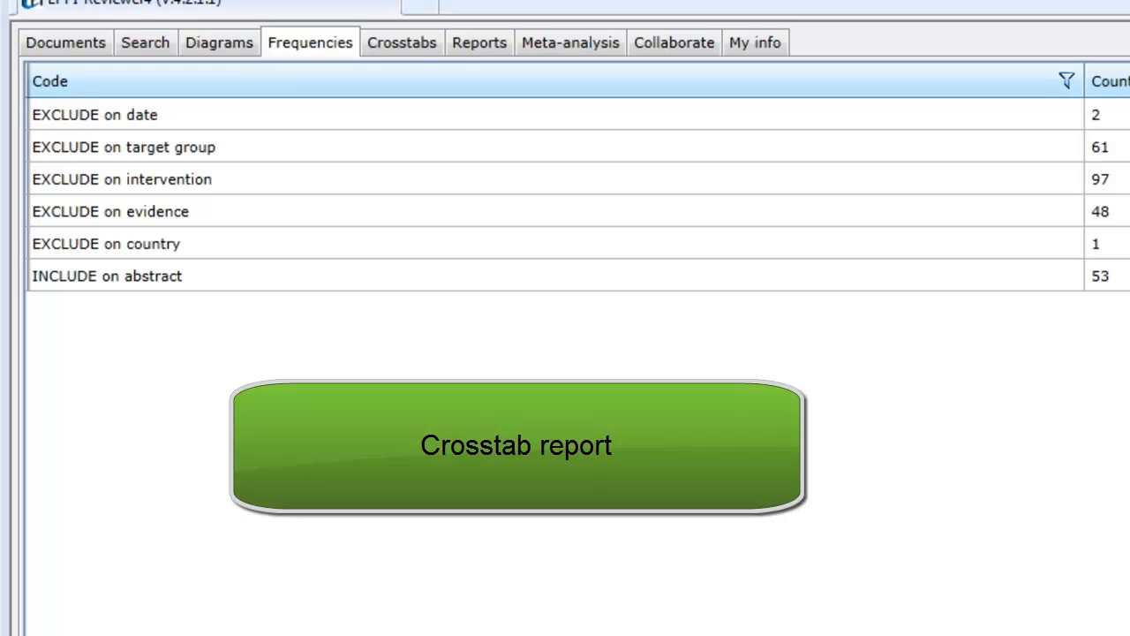
Step: Run a crosstab report with Age of learners (years) on the X-axis and Sex of Learners on the Y-axis
left_click(407, 47)
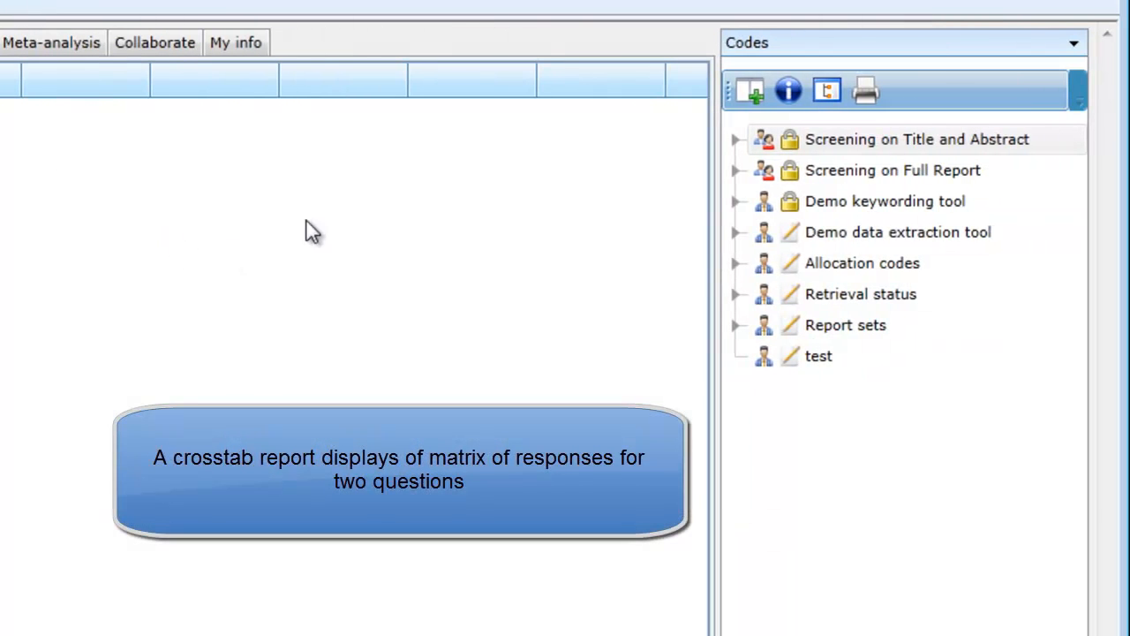
left_click(735, 202)
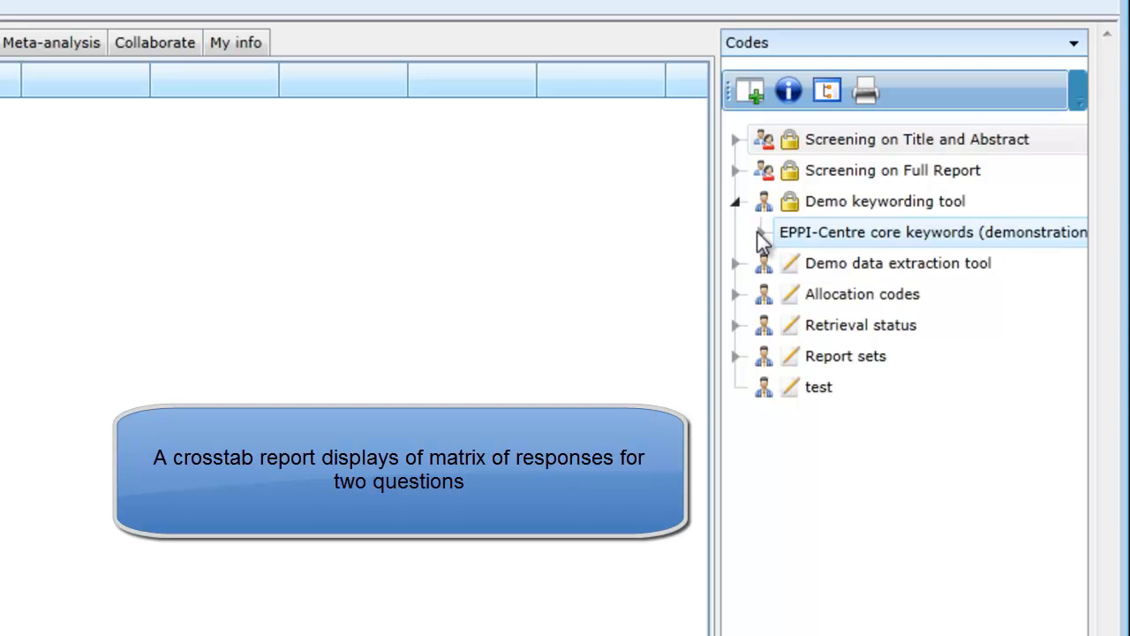
left_click(761, 232)
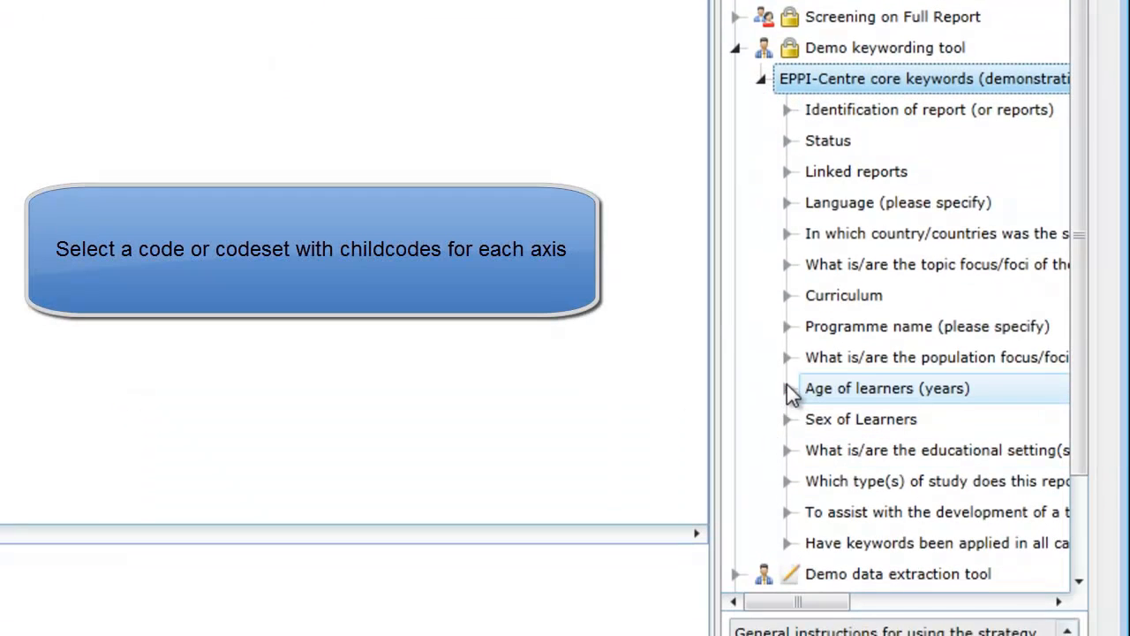
left_click(788, 389)
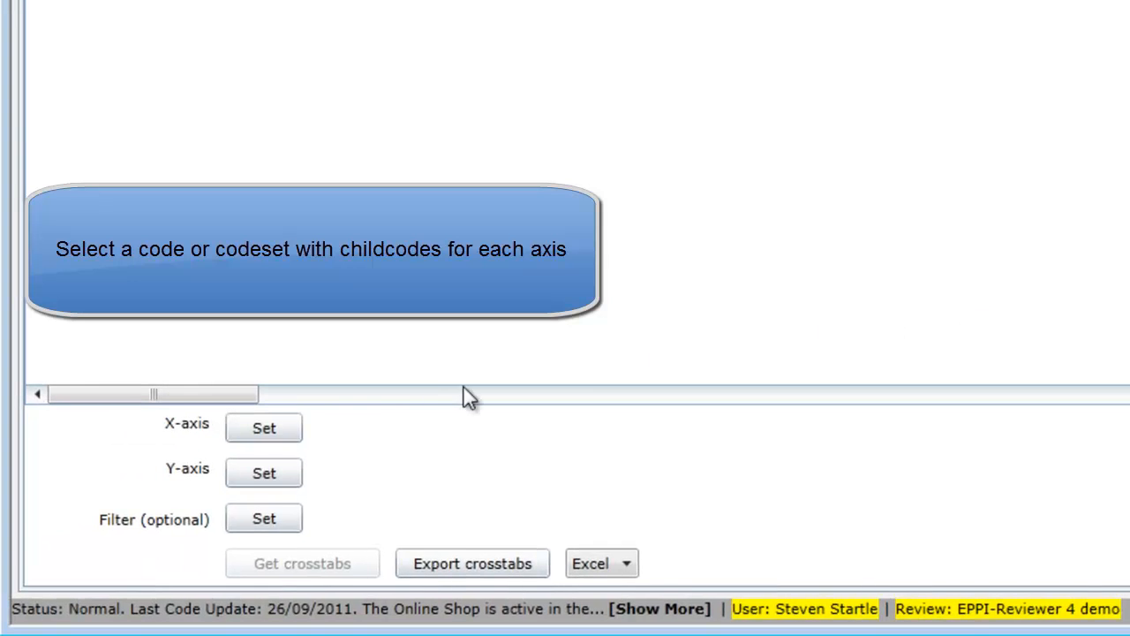
left_click(255, 433)
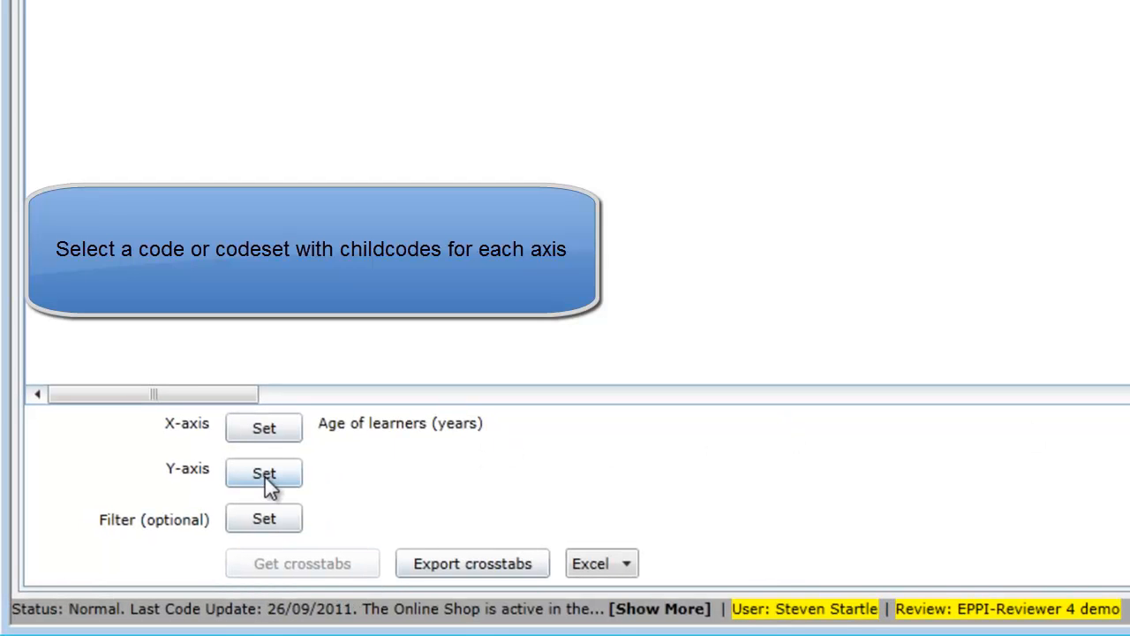
left_click(264, 474)
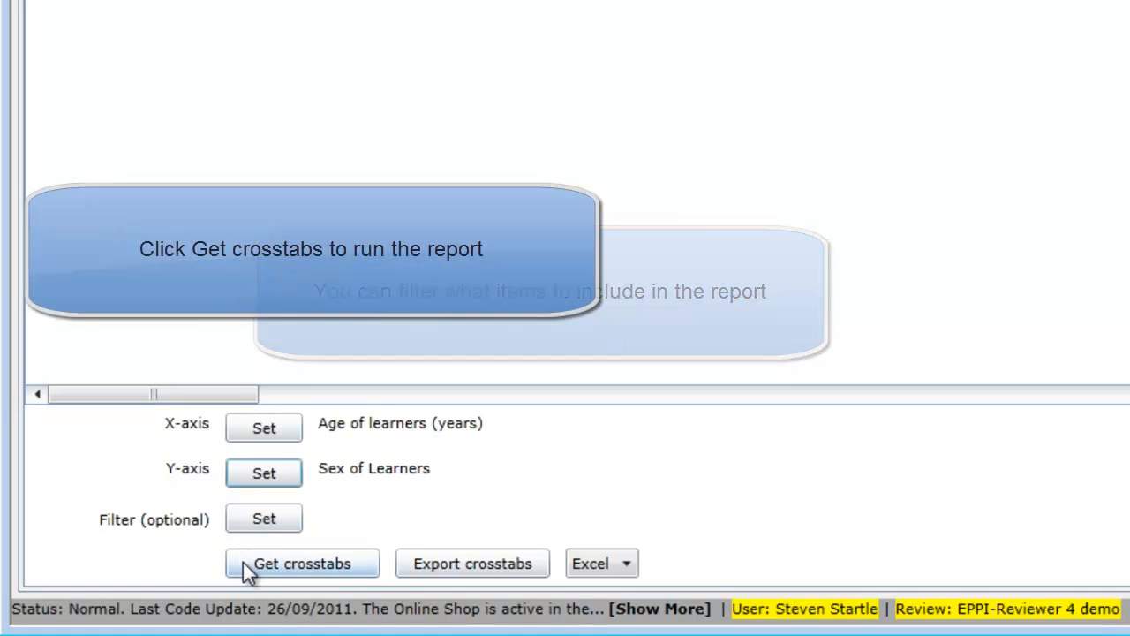
left_click(244, 562)
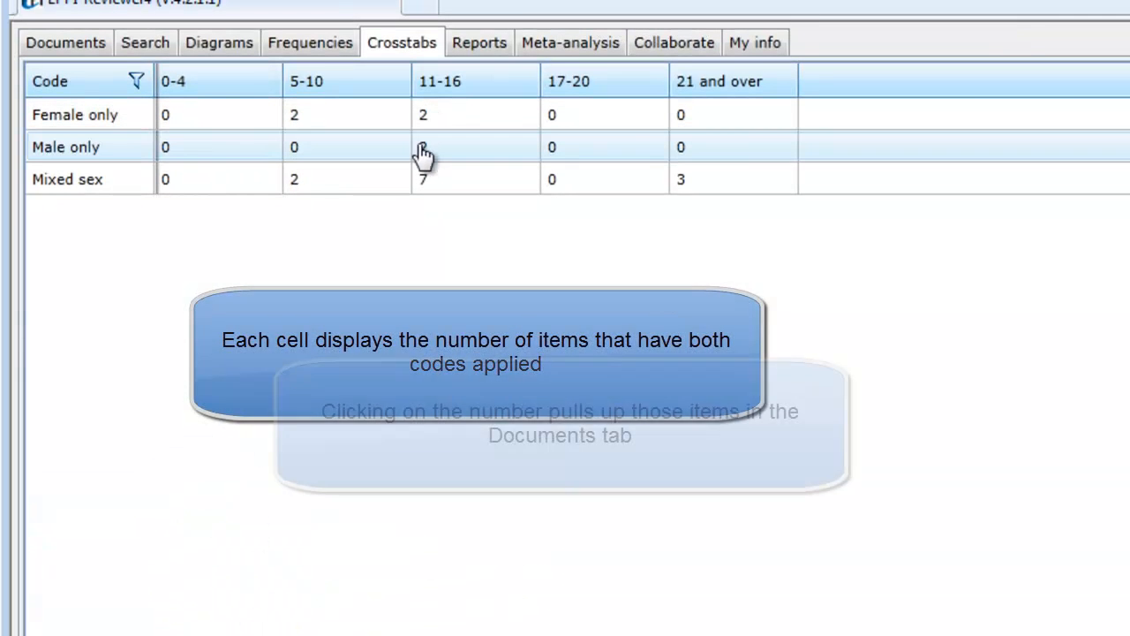
Step: List the documents coded both 11-16 and Male only, and check the export formats for the crosstab report
left_click(422, 150)
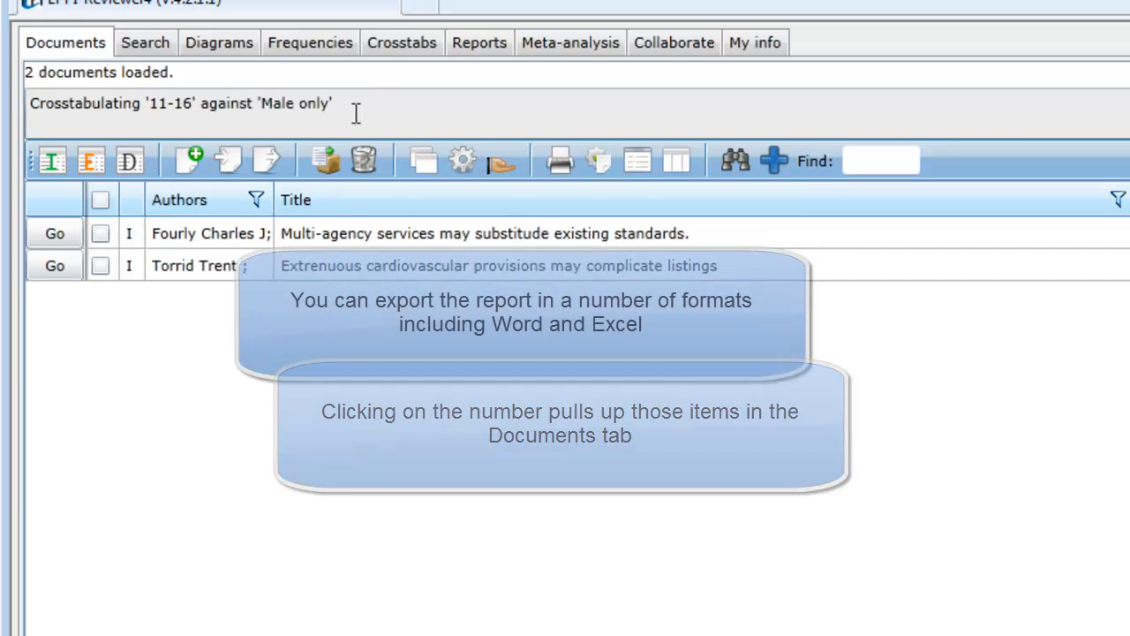
left_click(402, 53)
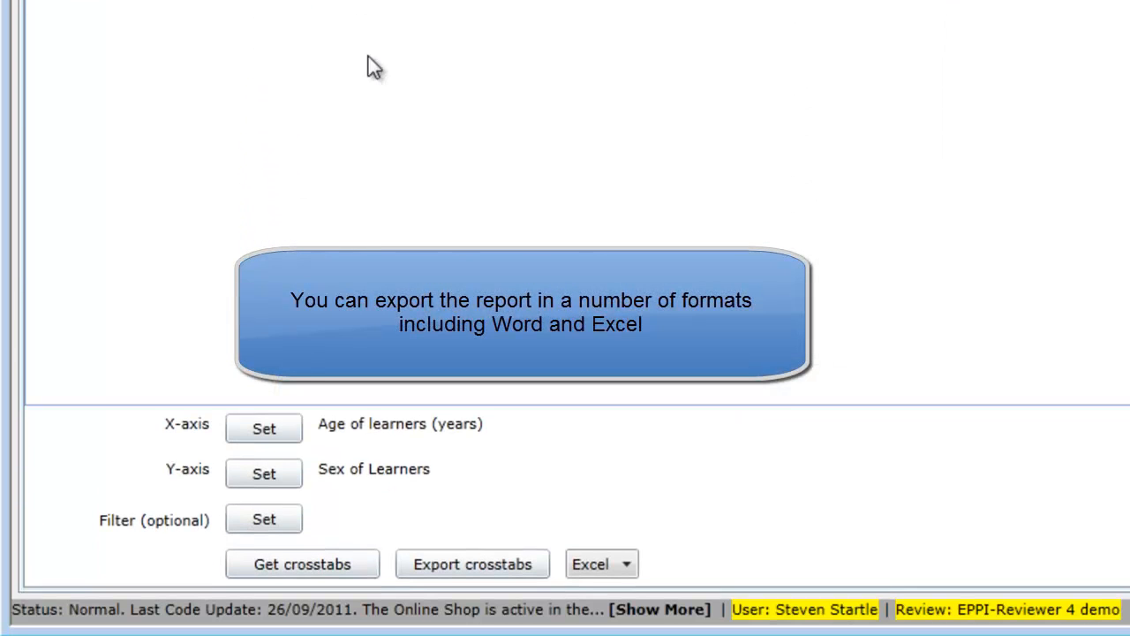
left_click(625, 563)
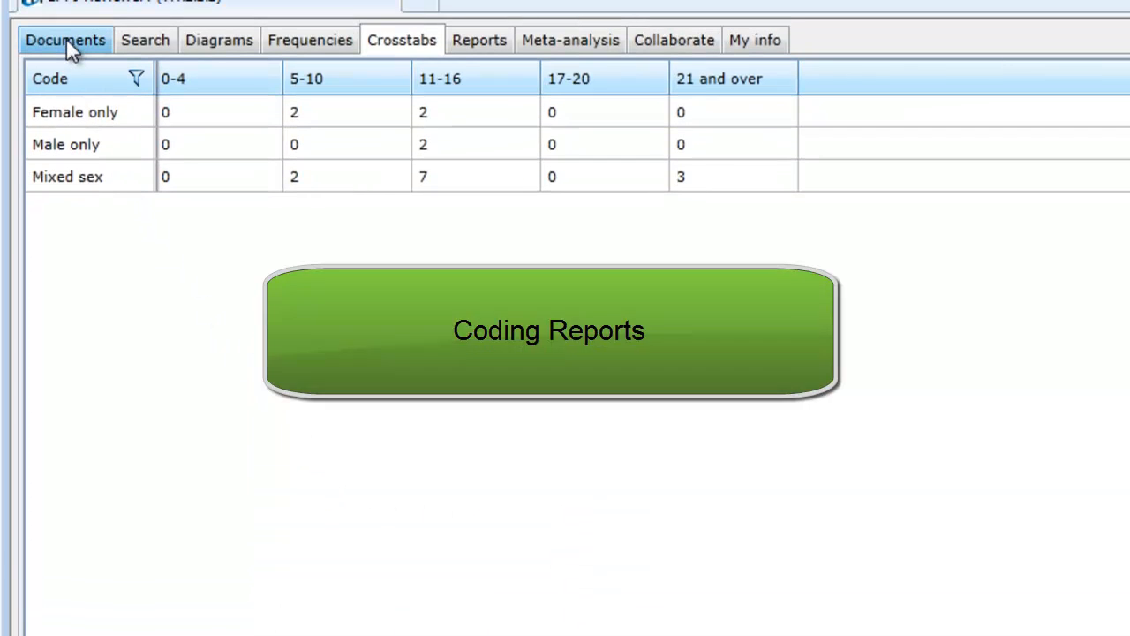
Step: Get a coding report for the document 'European agreement on residuals will bring concessions.' using the Demo data extraction tool code set
left_click(70, 49)
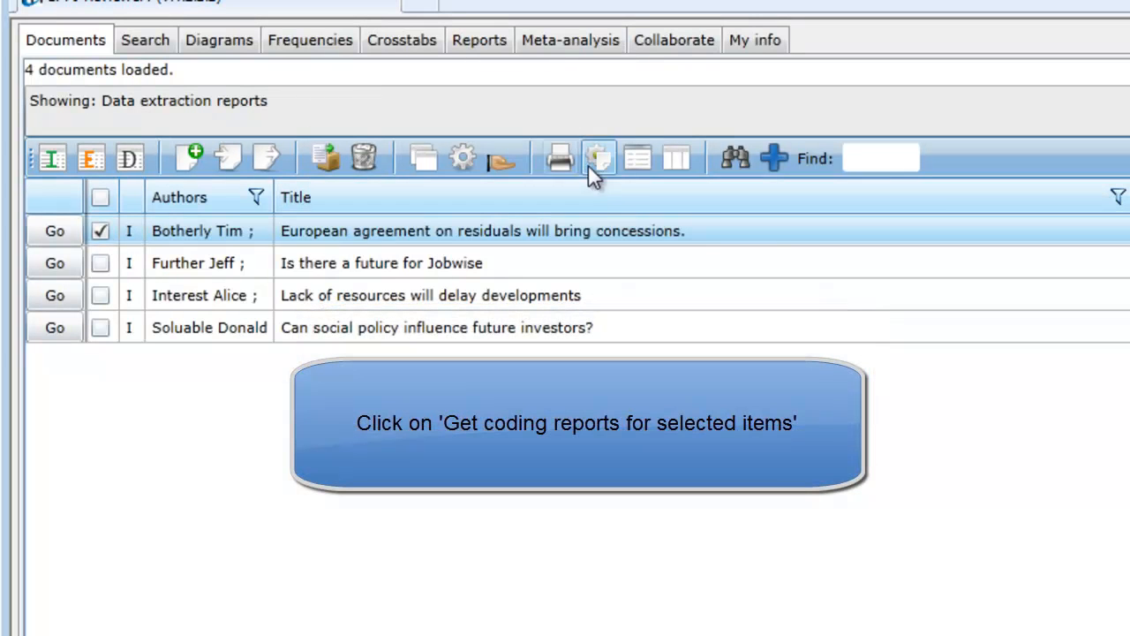
left_click(635, 159)
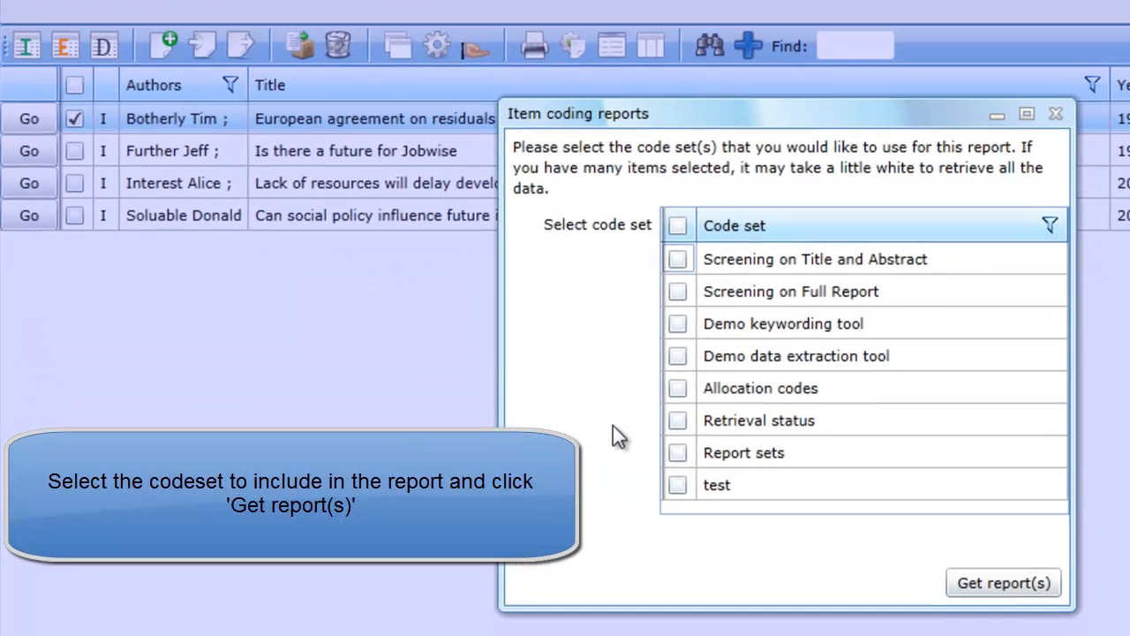
left_click(678, 357)
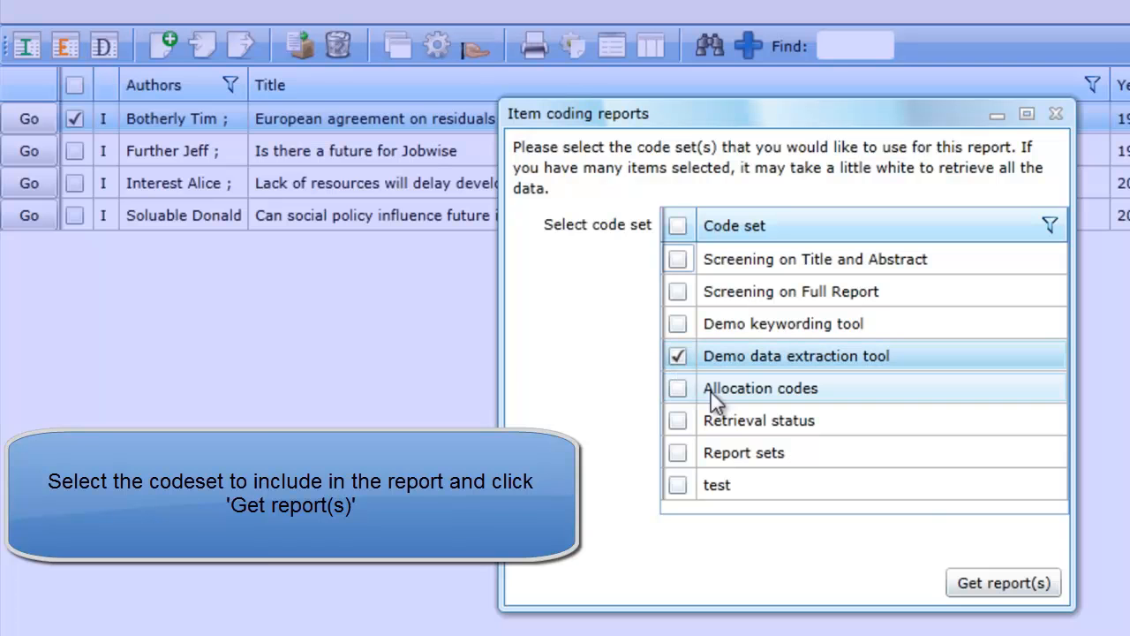
left_click(971, 584)
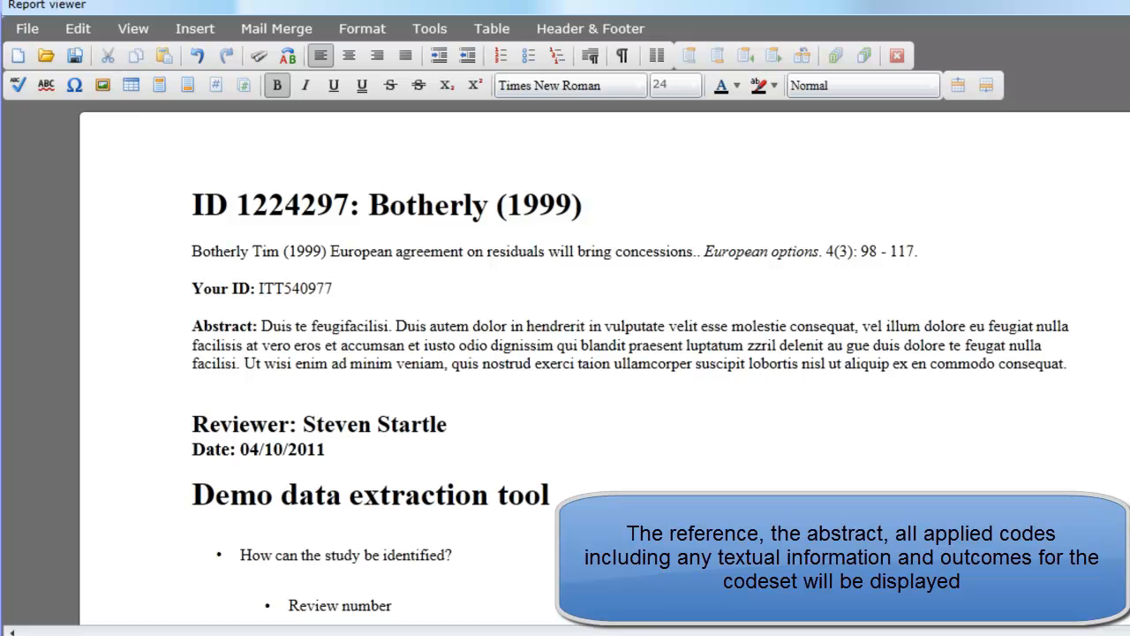
Step: Read through the generated coding report, examining the applied codes and answers for the Demo data extraction tool
scroll(492, 363, "down", 10)
scroll(492, 364, "down", 15)
scroll(496, 362, "down", 15)
scroll(503, 358, "down", 10)
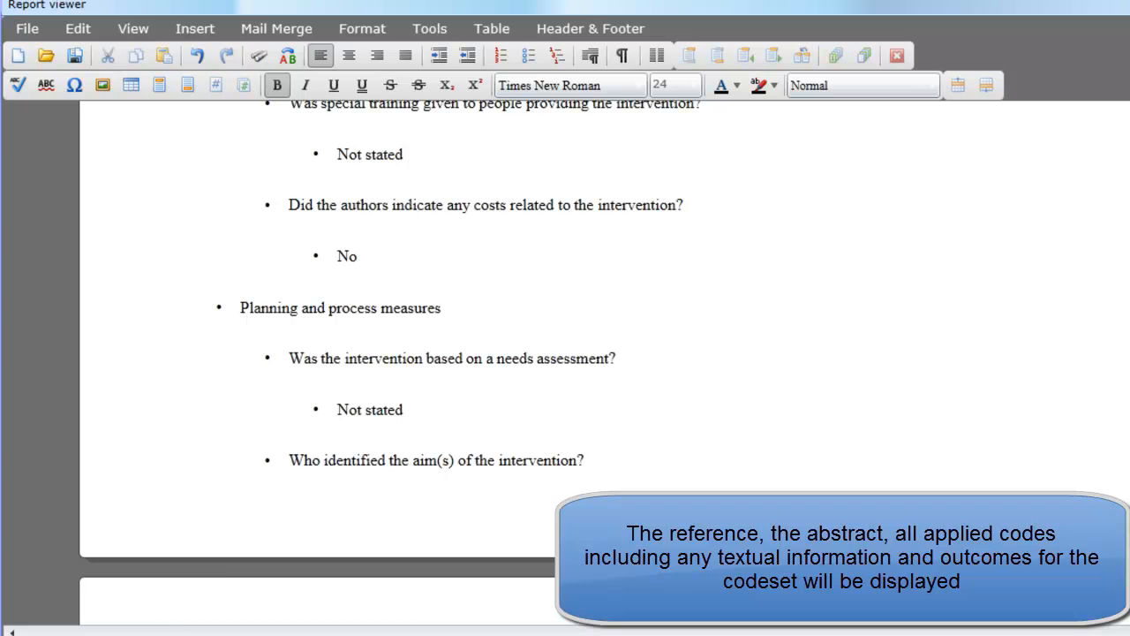
scroll(694, 477, "down", 10)
scroll(694, 473, "down", 4)
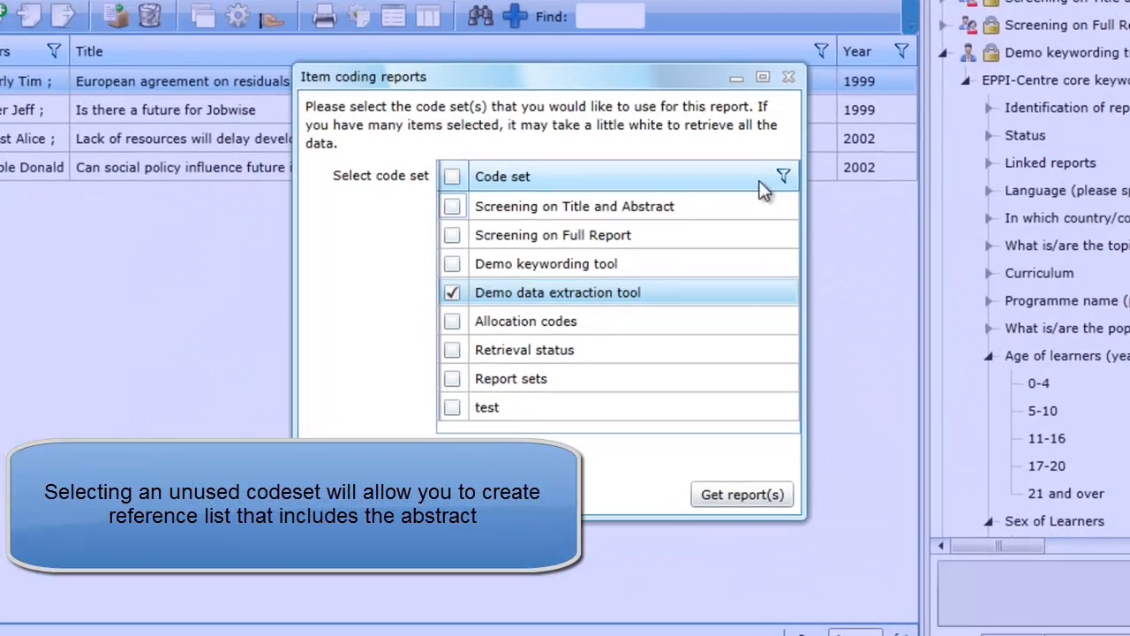
Step: Get a coding report using only the code set test instead of Demo data extraction tool, and close the coding reports dialog
left_click(513, 429)
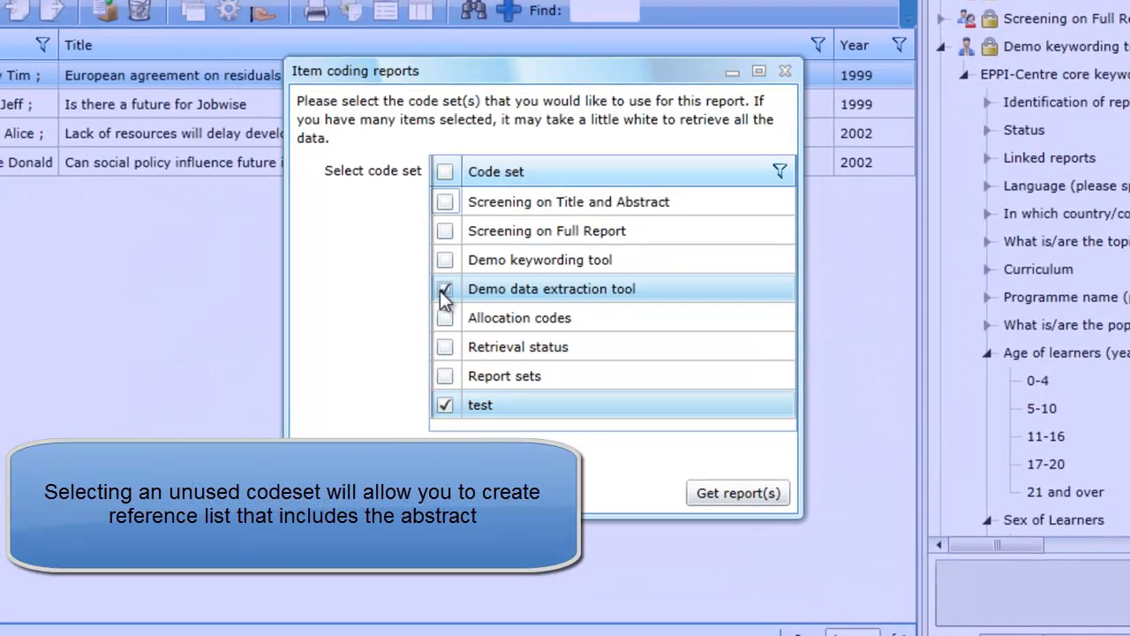
left_click(443, 289)
left_click(737, 495)
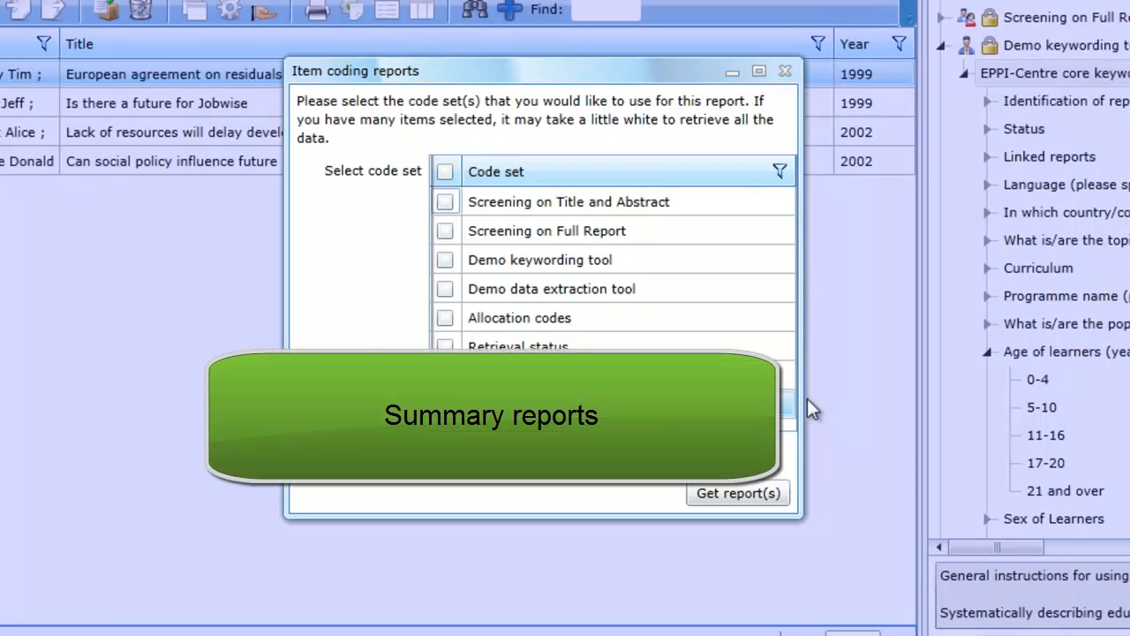
left_click(785, 70)
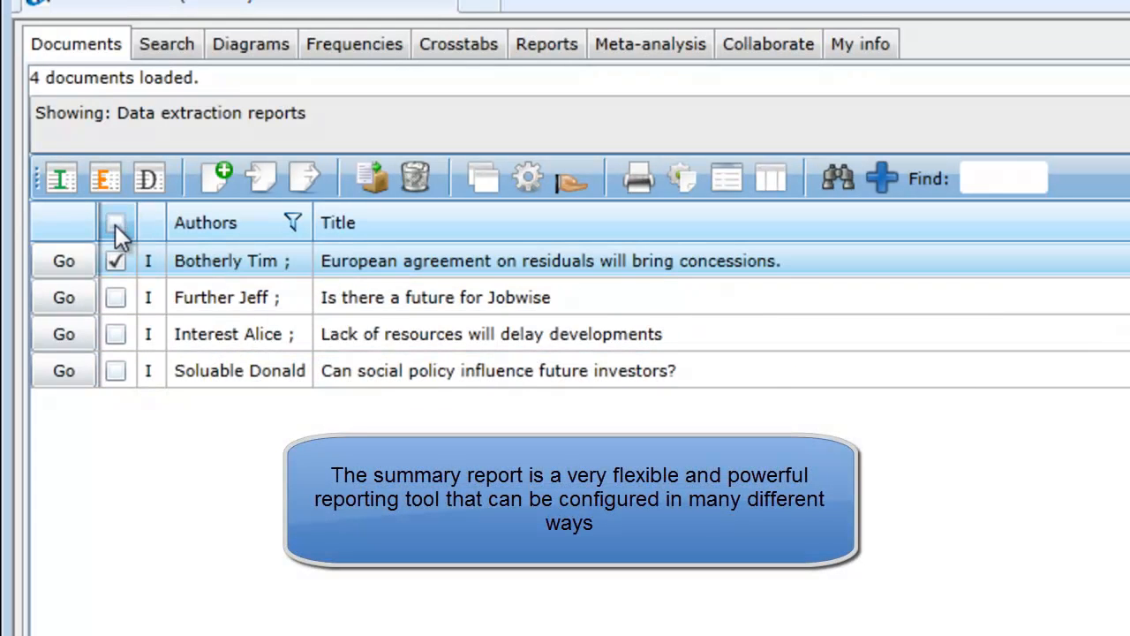
Step: Select all the listed documents and load the saved report 'Data extraction report #1' for editing
left_click(115, 224)
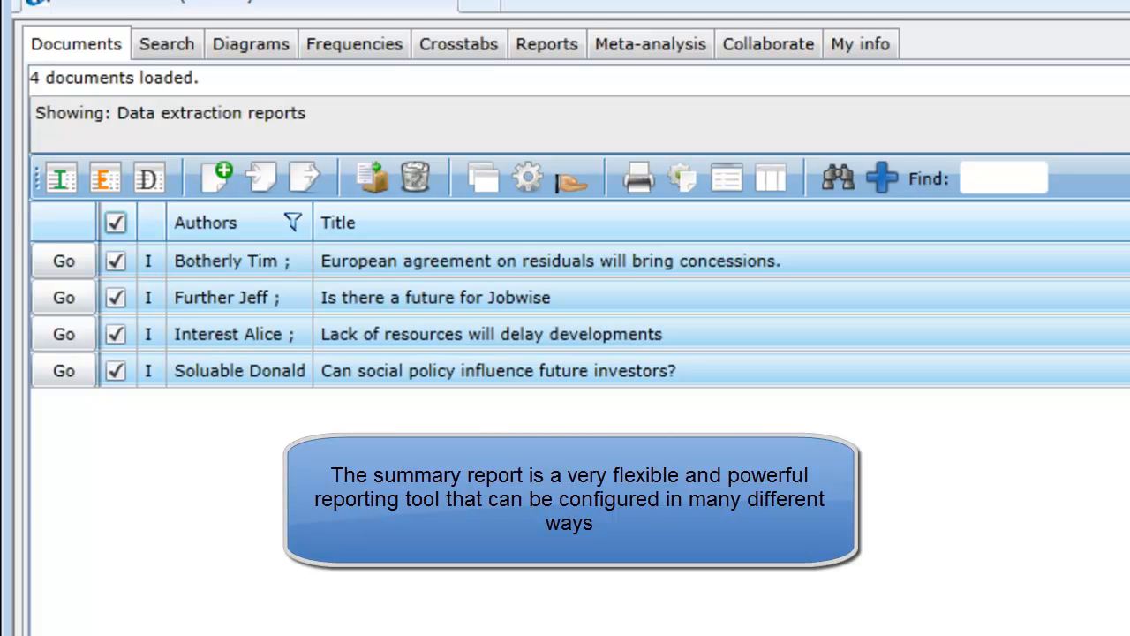
left_click(565, 47)
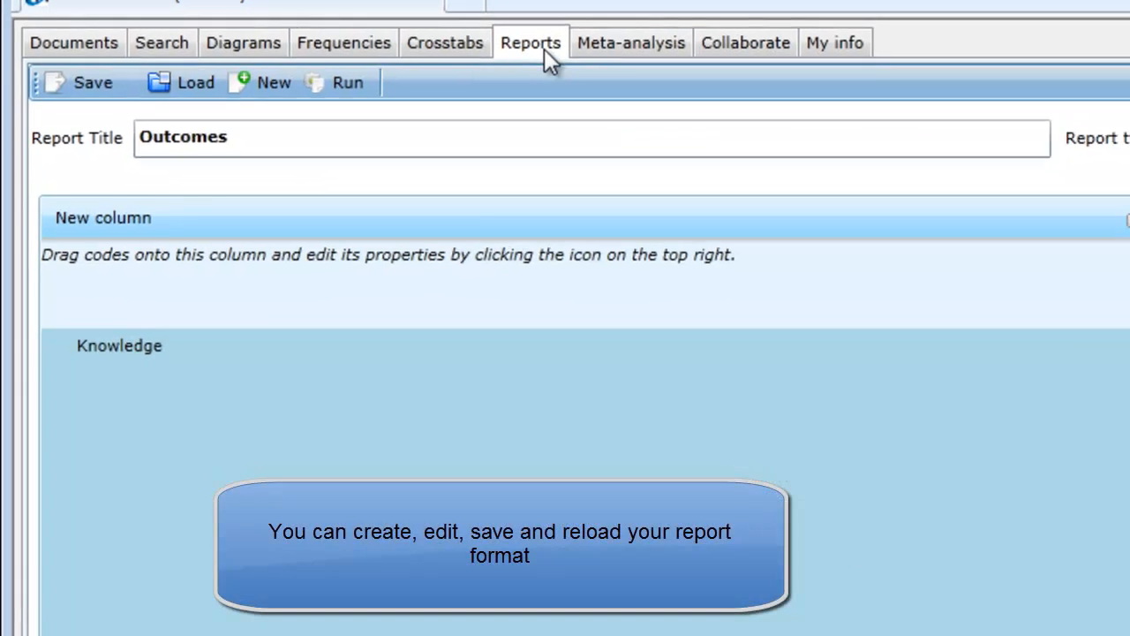
left_click(276, 118)
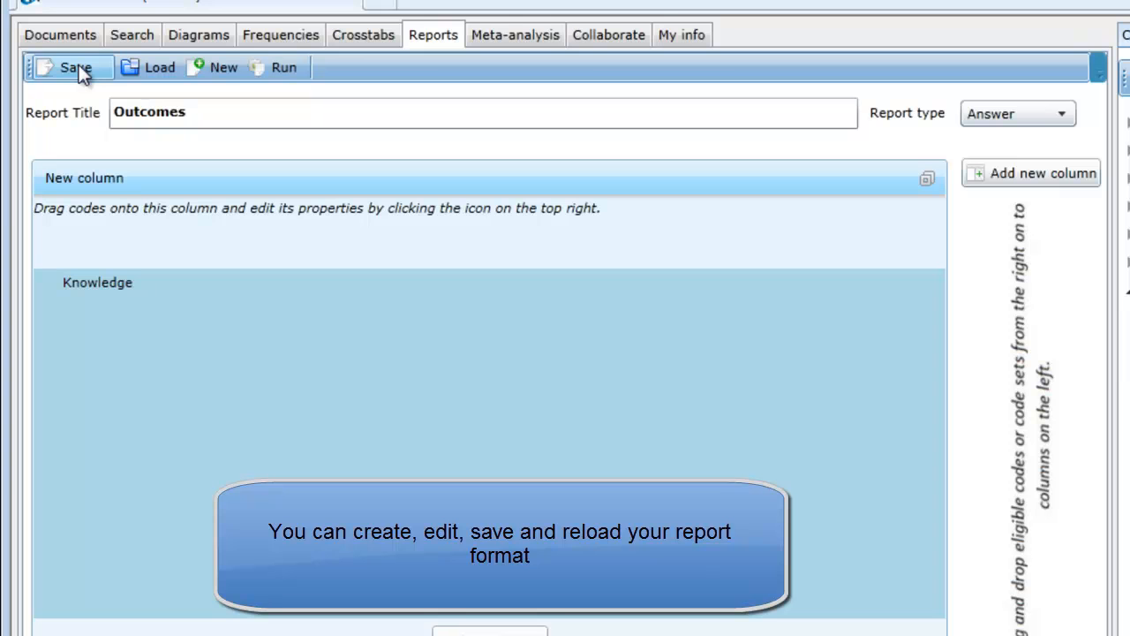
left_click(155, 67)
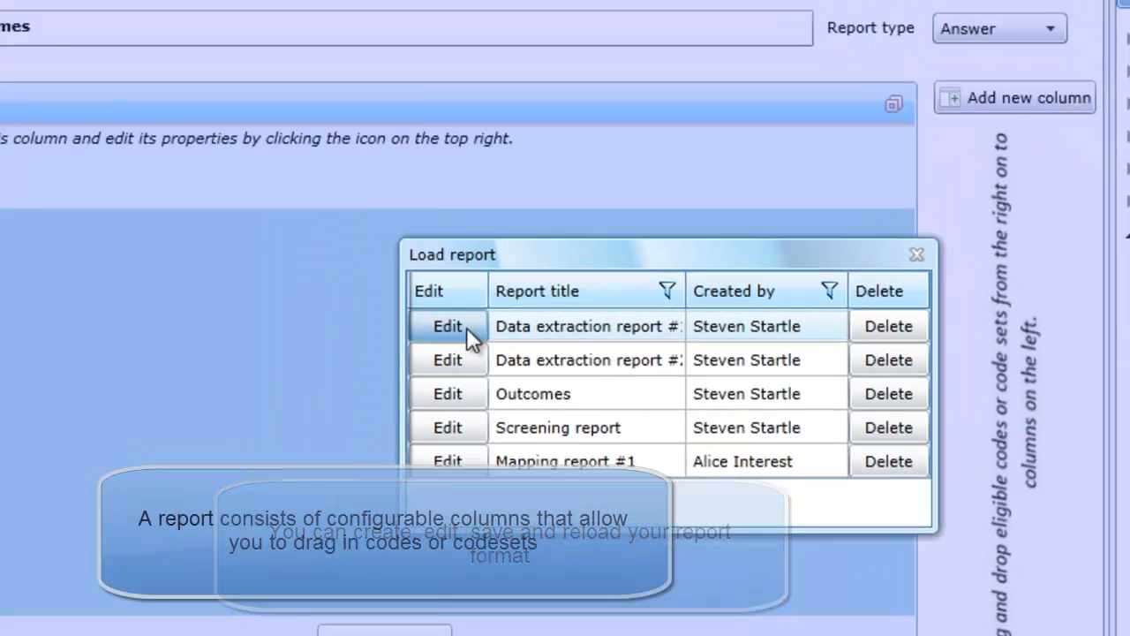
left_click(345, 272)
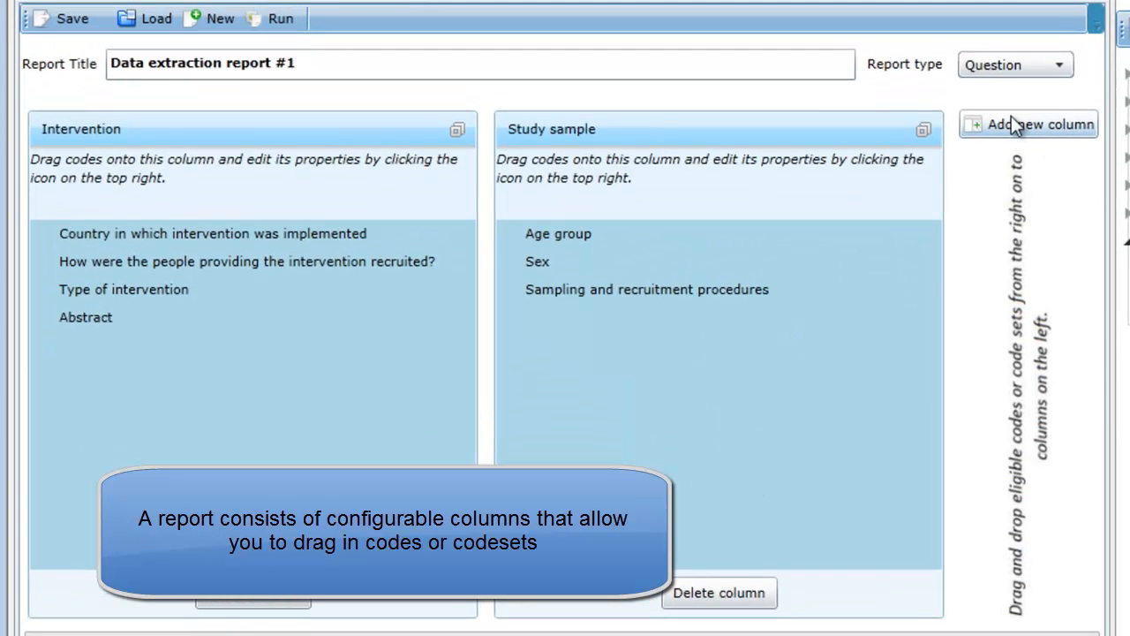
Step: Add a new empty column to Data extraction report #1 and delete it again
left_click(1015, 126)
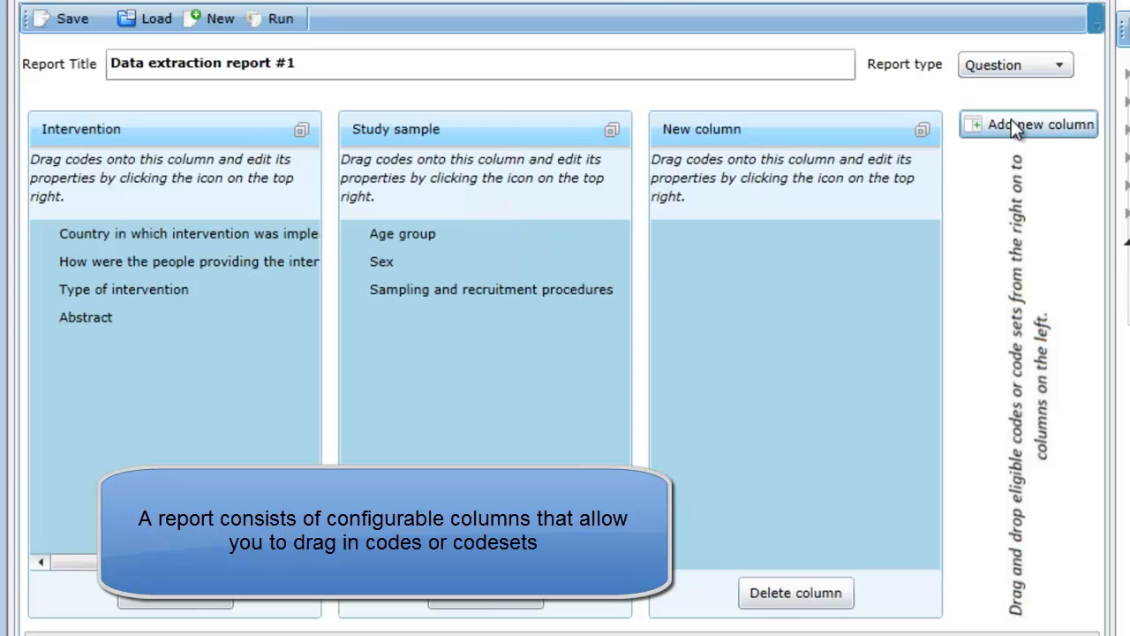
left_click(821, 596)
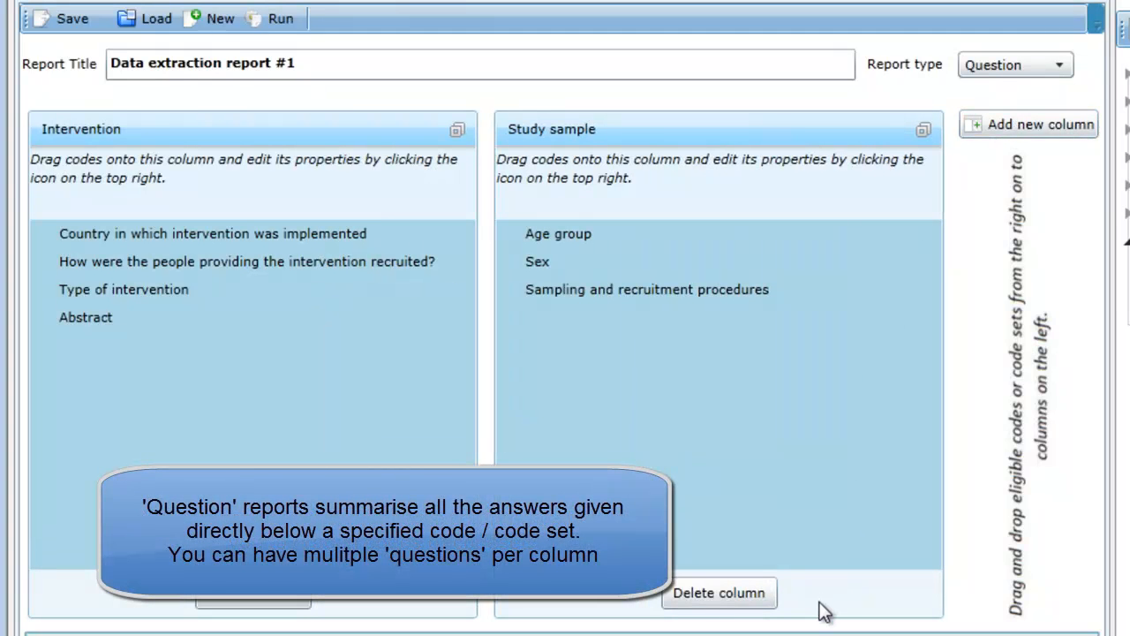
Step: Check the available report types, and expand Demo data extraction tool down to the codes under 'How can the study be identified?'
left_click(1062, 68)
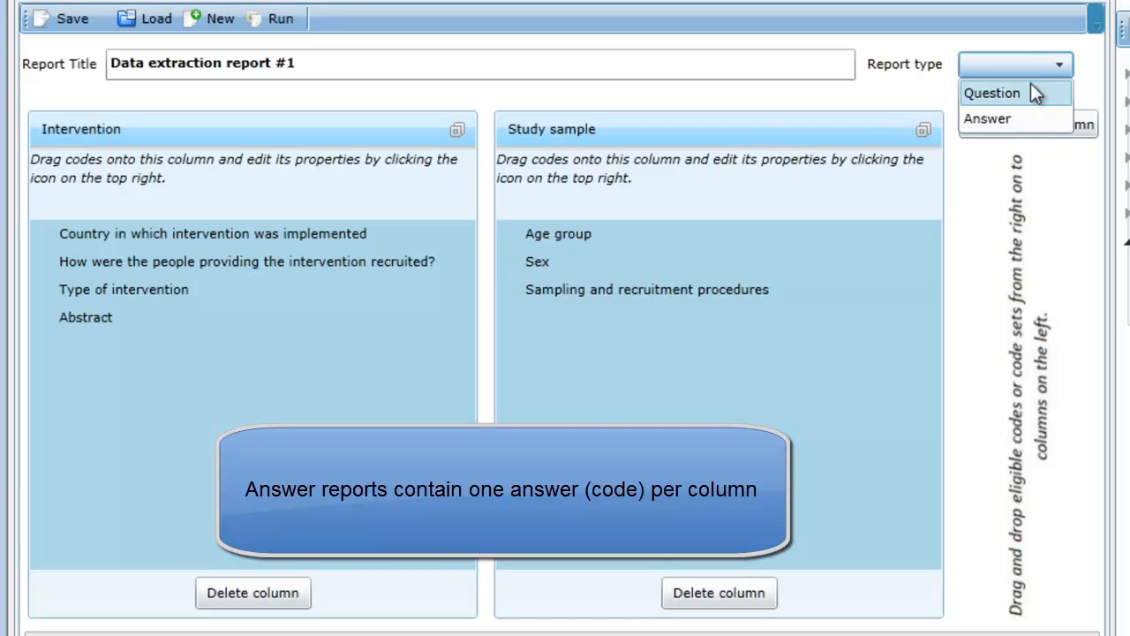
left_click(1063, 64)
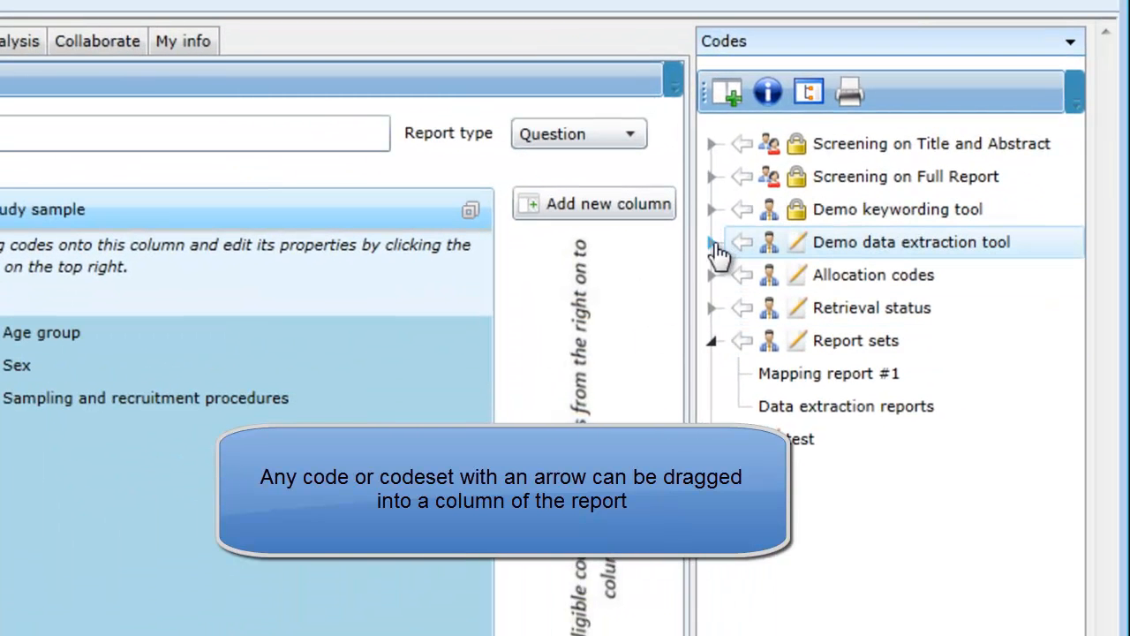
left_click(714, 242)
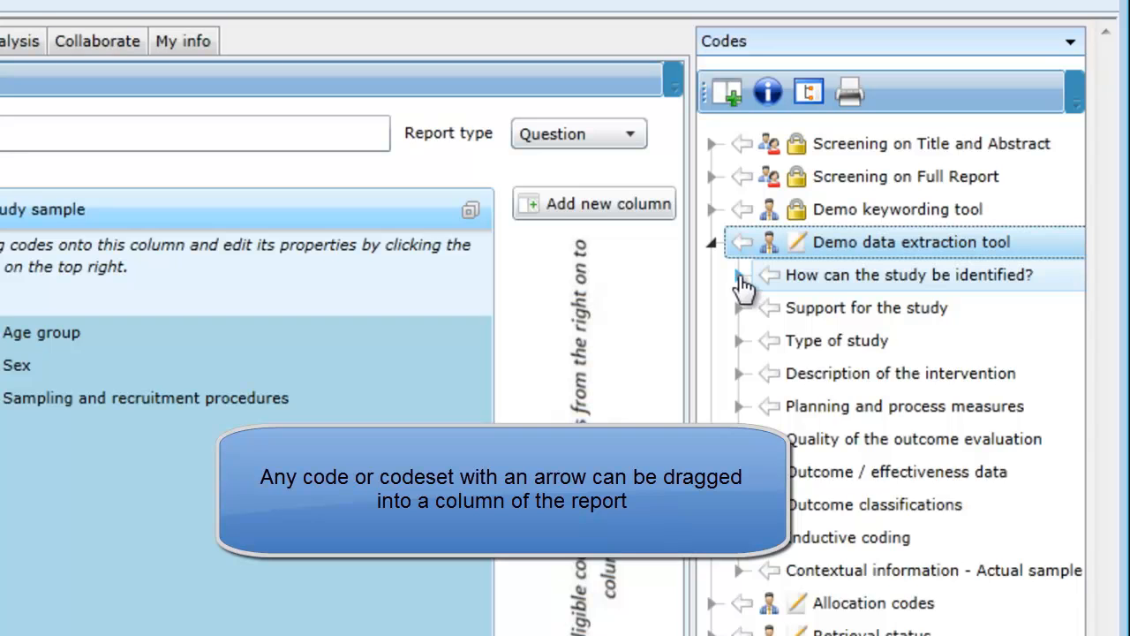
left_click(740, 275)
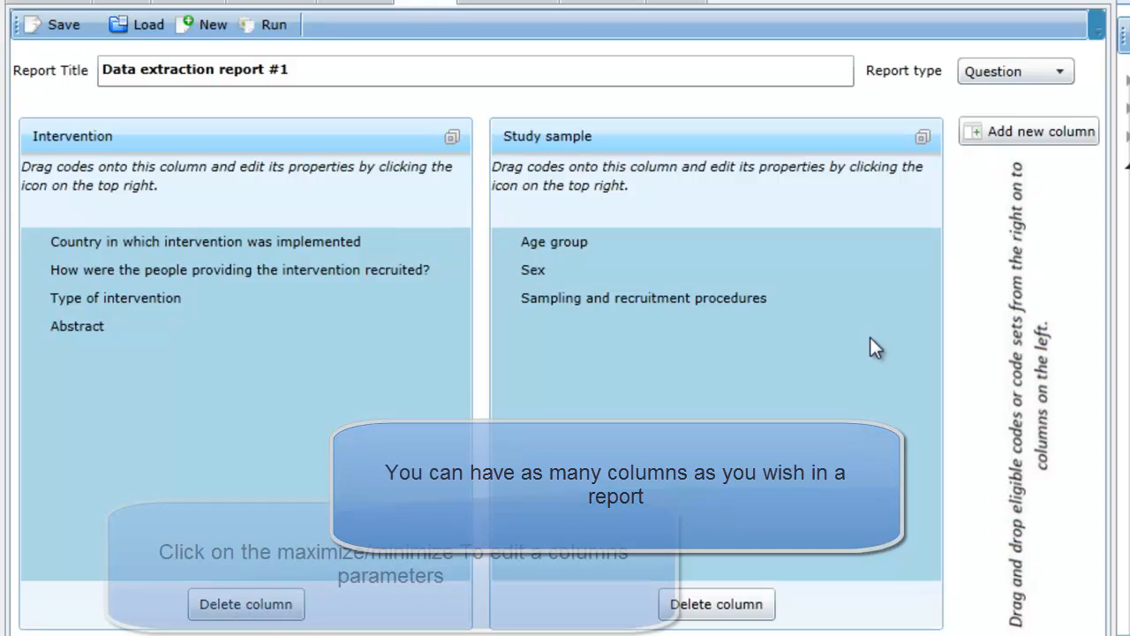
Step: Expand the Study sample column's properties to view its title and display settings, and collapse them again
left_click(923, 137)
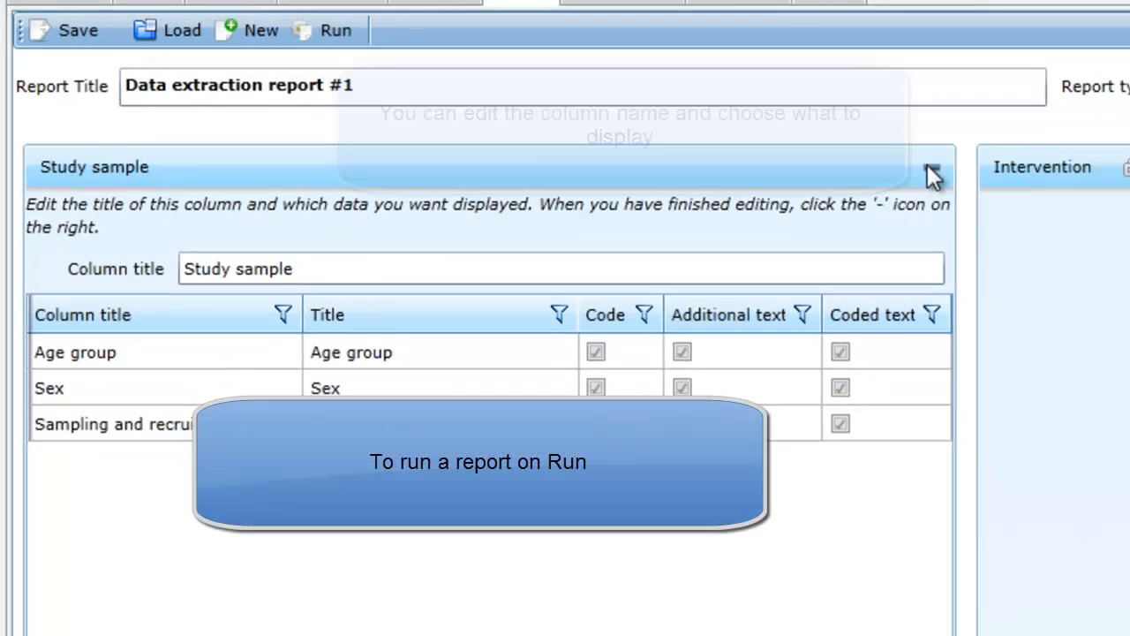
left_click(1015, 188)
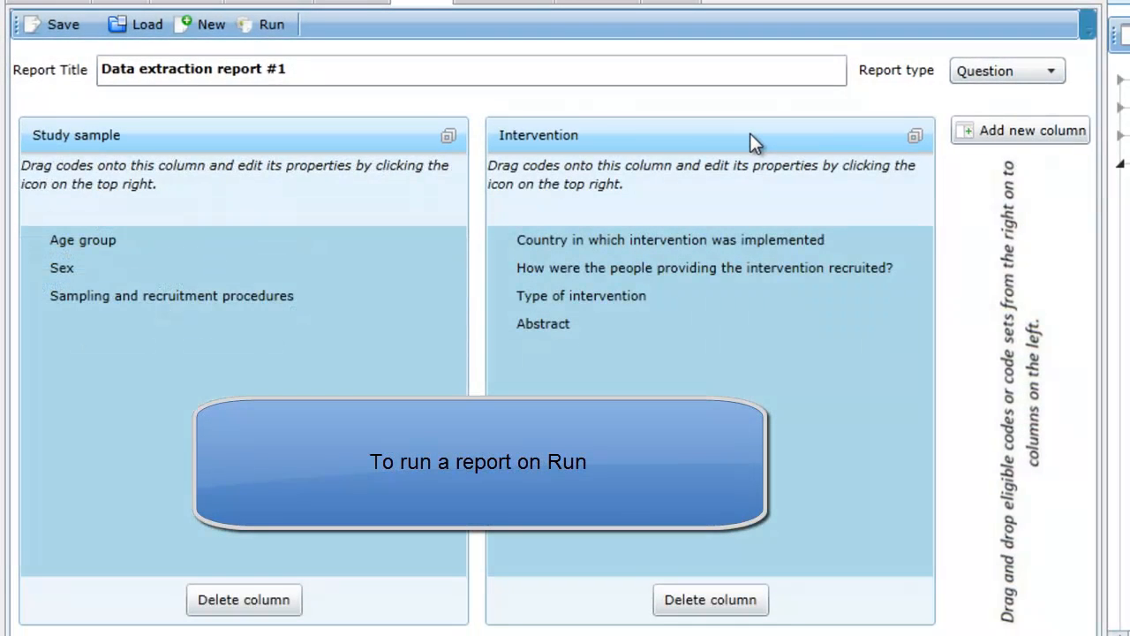
Step: Save the changed Data extraction report #1 and run it horizontally for all selected items, ordered by short title with Item Id shown
left_click(276, 26)
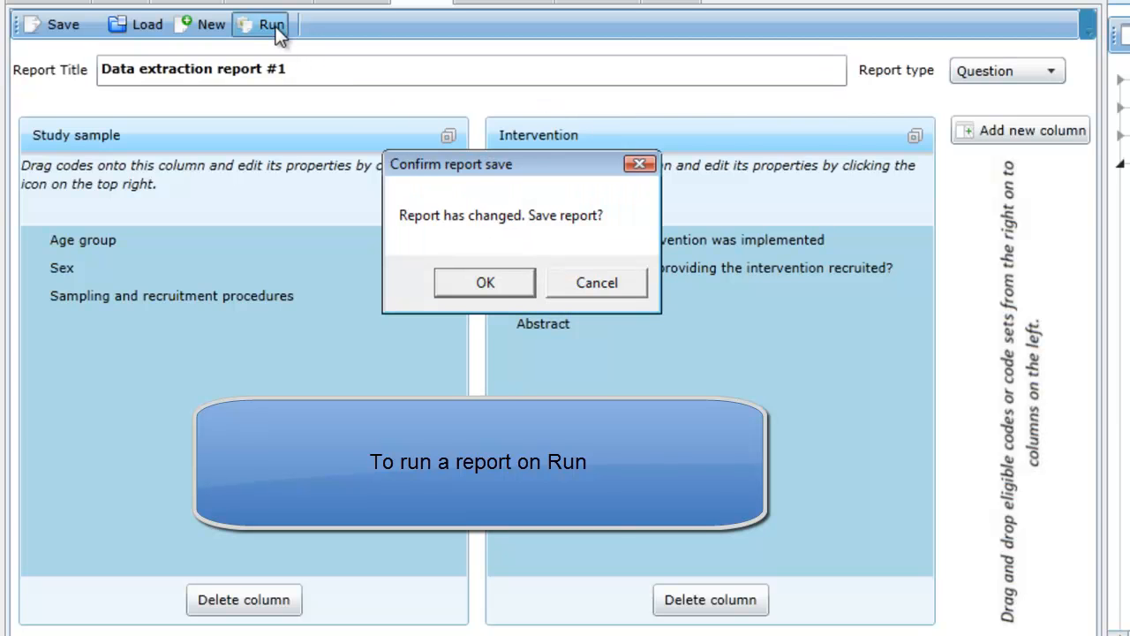
left_click(506, 290)
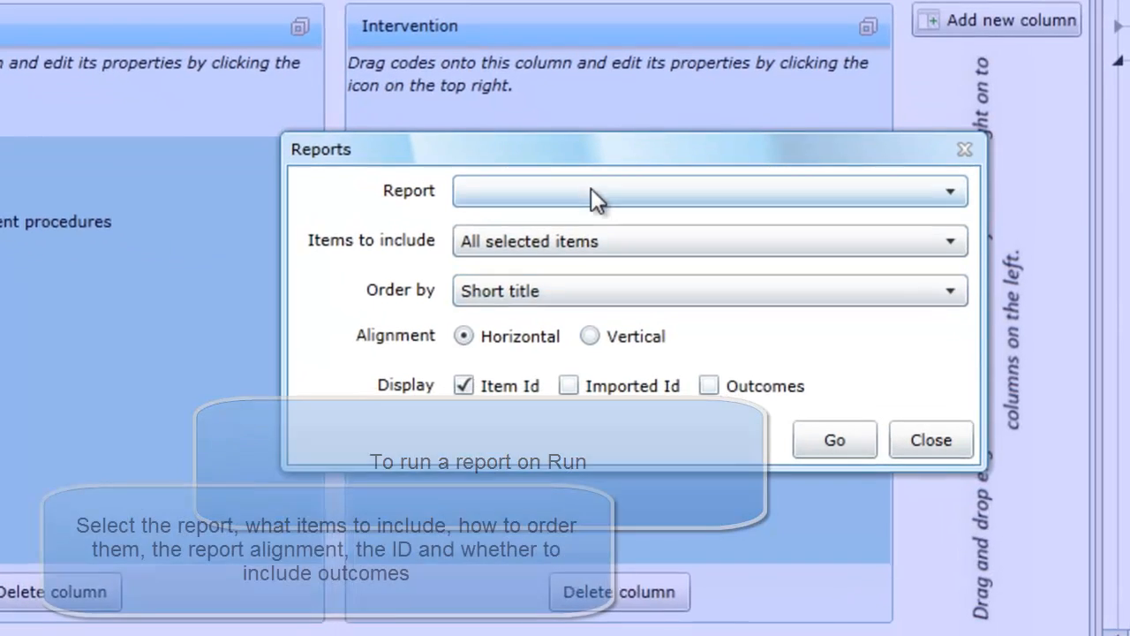
left_click(672, 269)
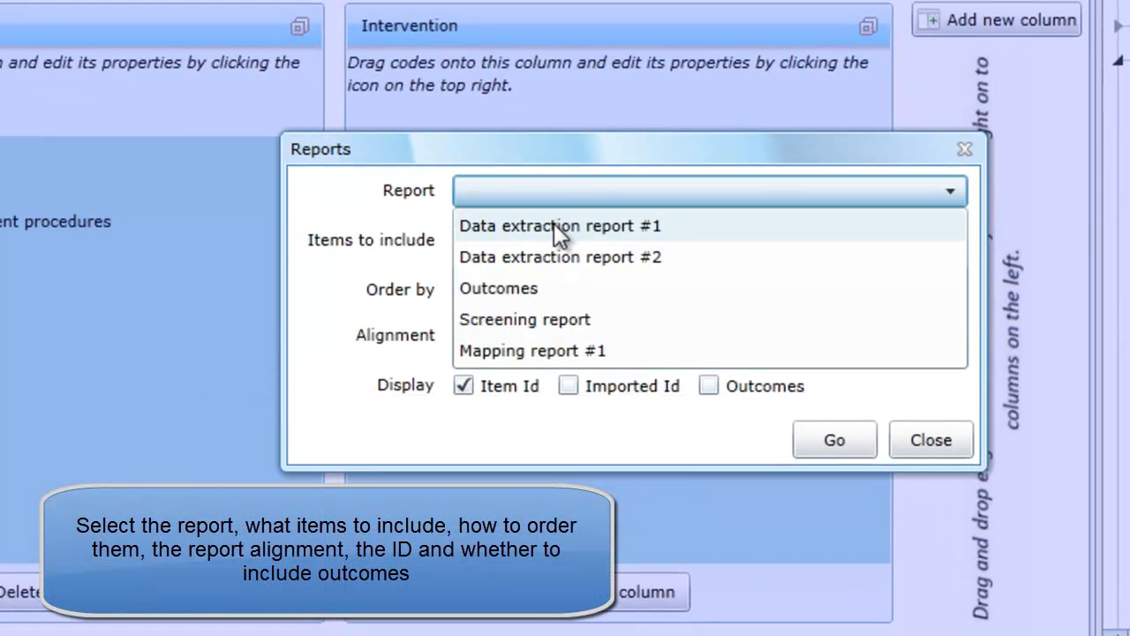
left_click(554, 223)
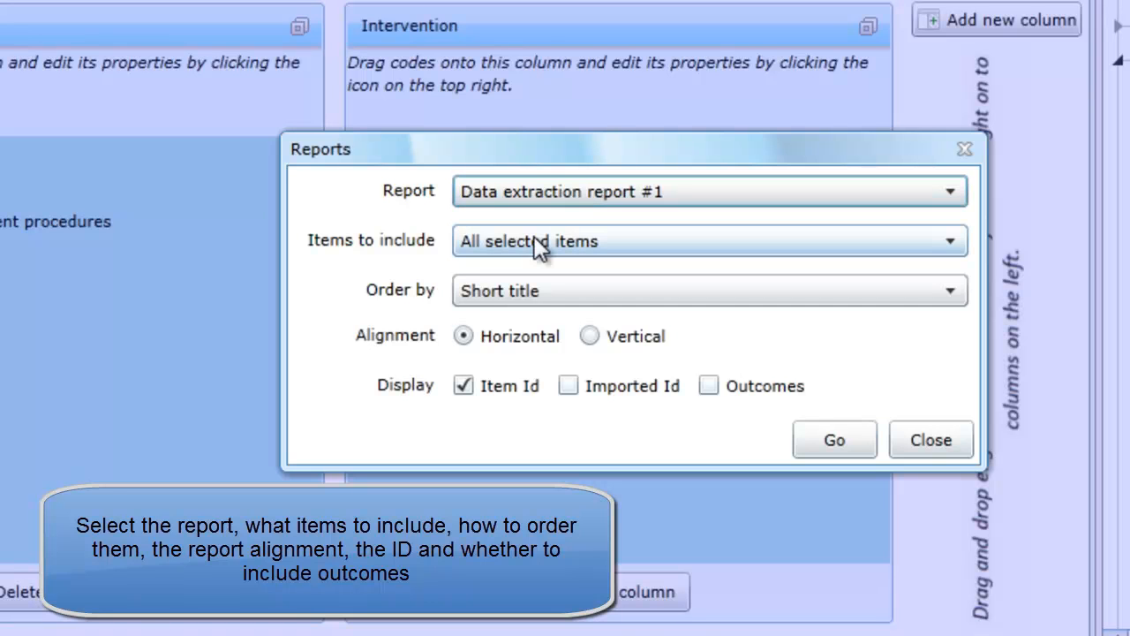
left_click(534, 236)
left_click(534, 236)
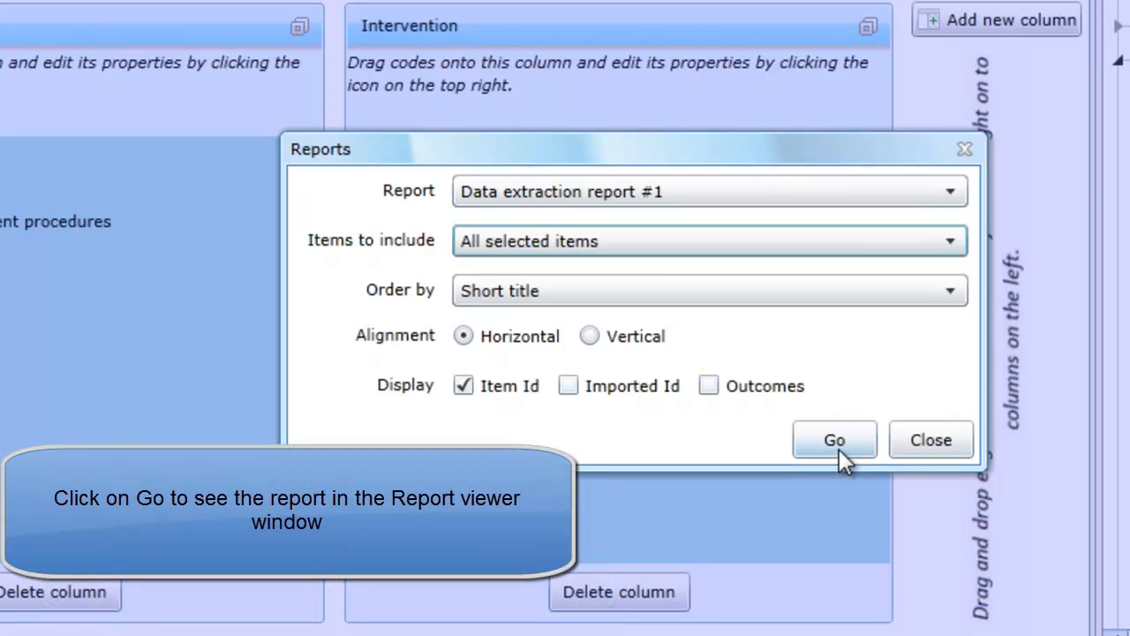
left_click(835, 440)
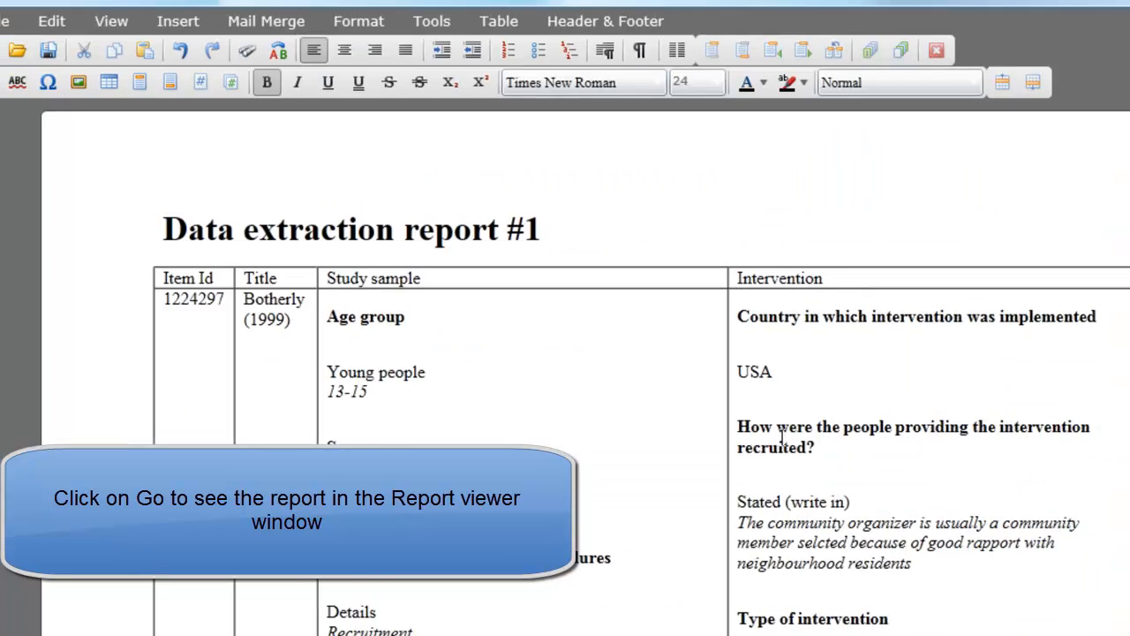
Step: Read through the generated Data extraction report #1, examining the Study sample and Intervention answers per item, and close the Reports dialog
scroll(972, 278, "down", 10)
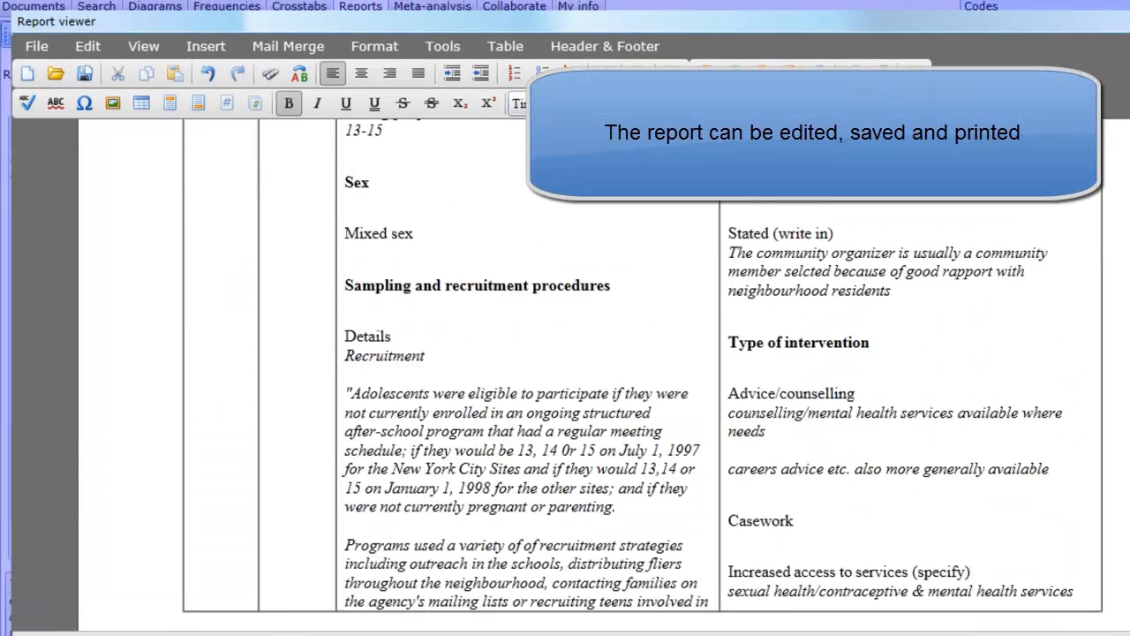
scroll(868, 339, "down", 10)
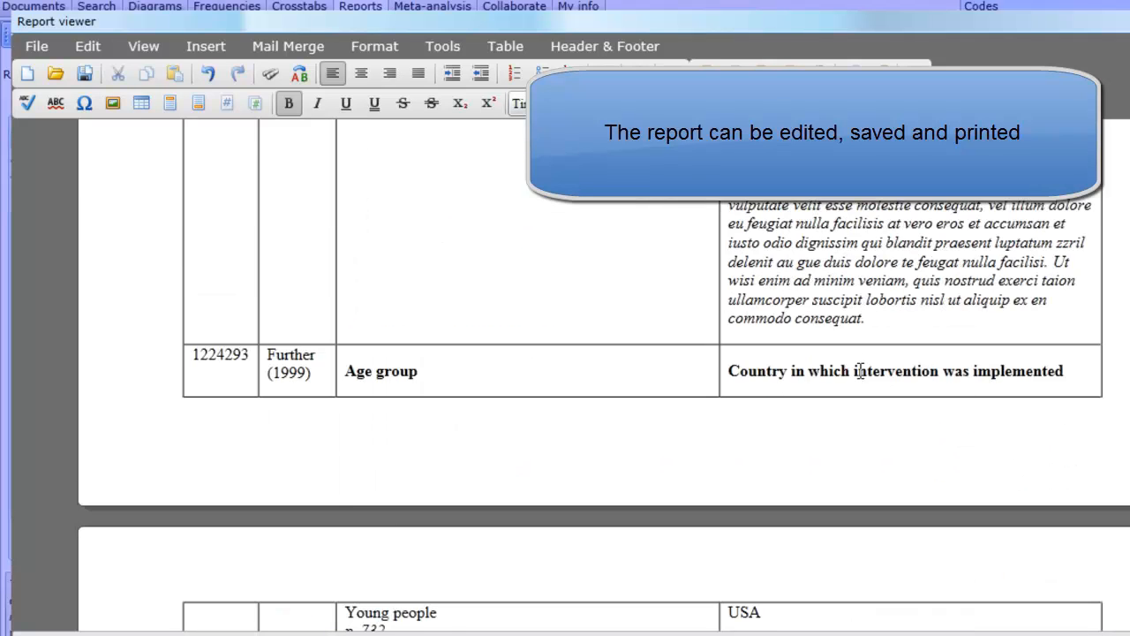
scroll(861, 371, "down", 3)
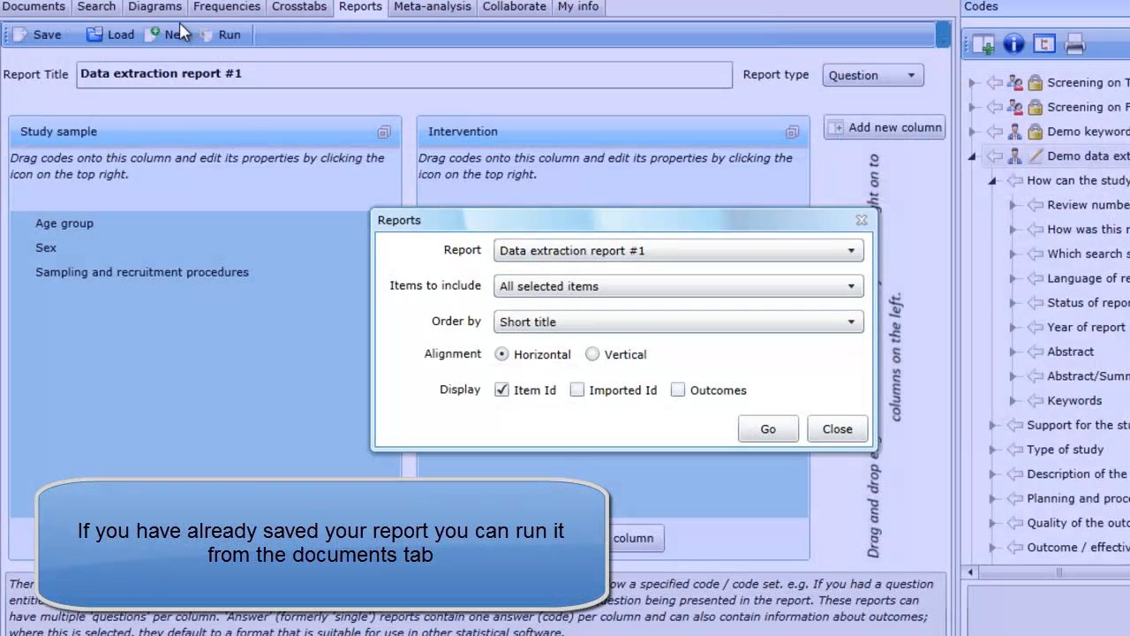
left_click(837, 429)
Step: Open the run options for saved reports from the documents list, and close them without running a report
left_click(54, 20)
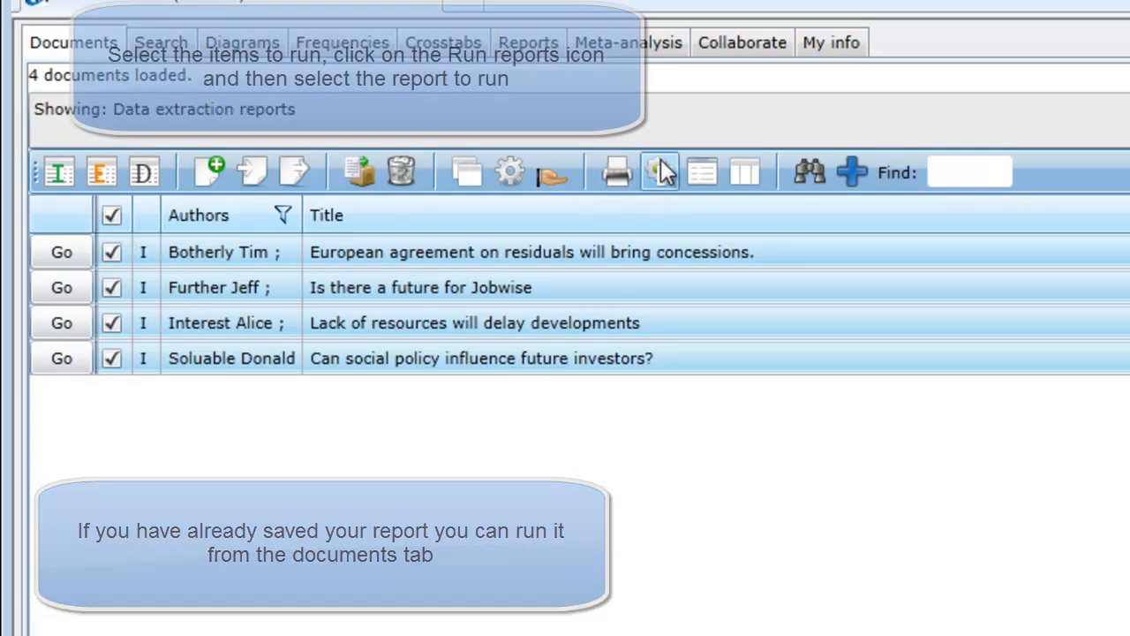
left_click(661, 166)
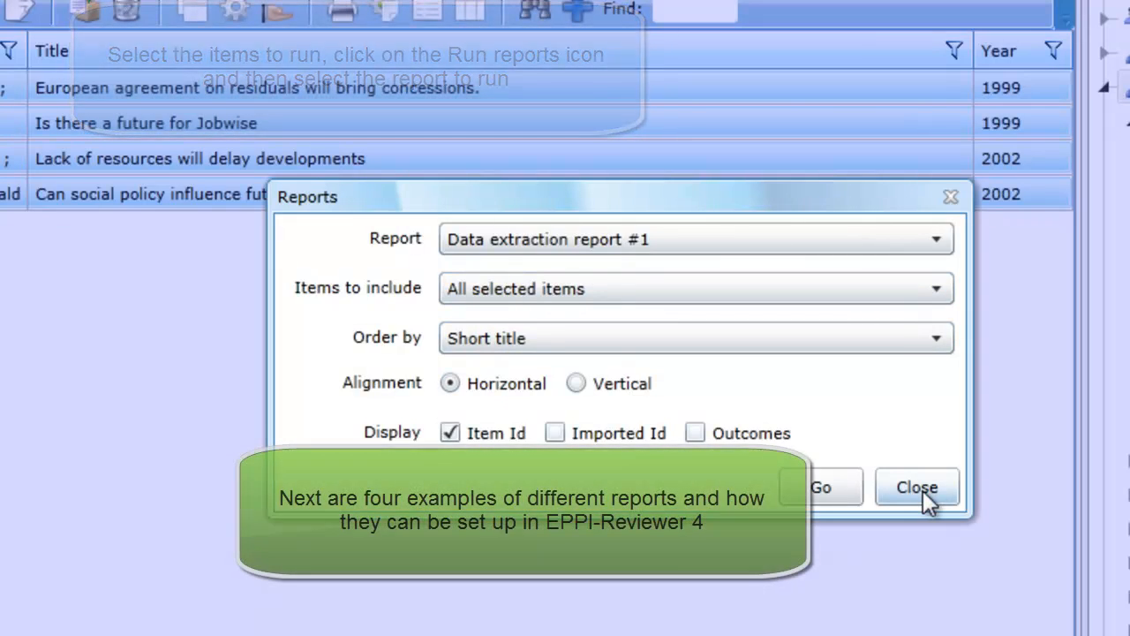
left_click(916, 486)
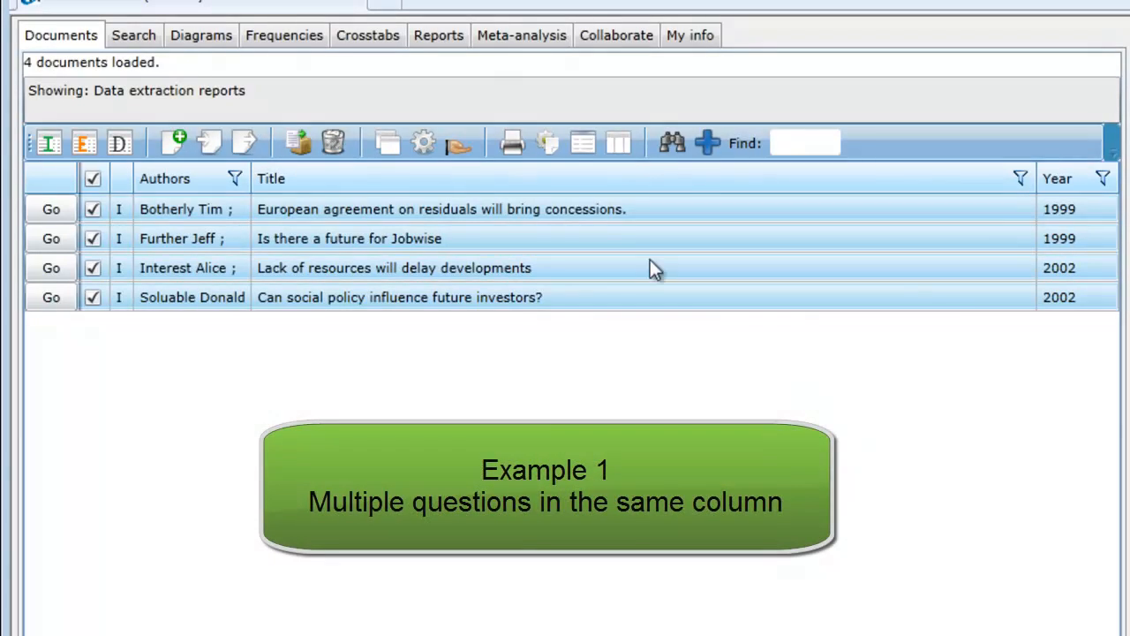
Step: Run Data extraction report #2 horizontally for all selected items, ordered by short title with Item Id shown
left_click(441, 32)
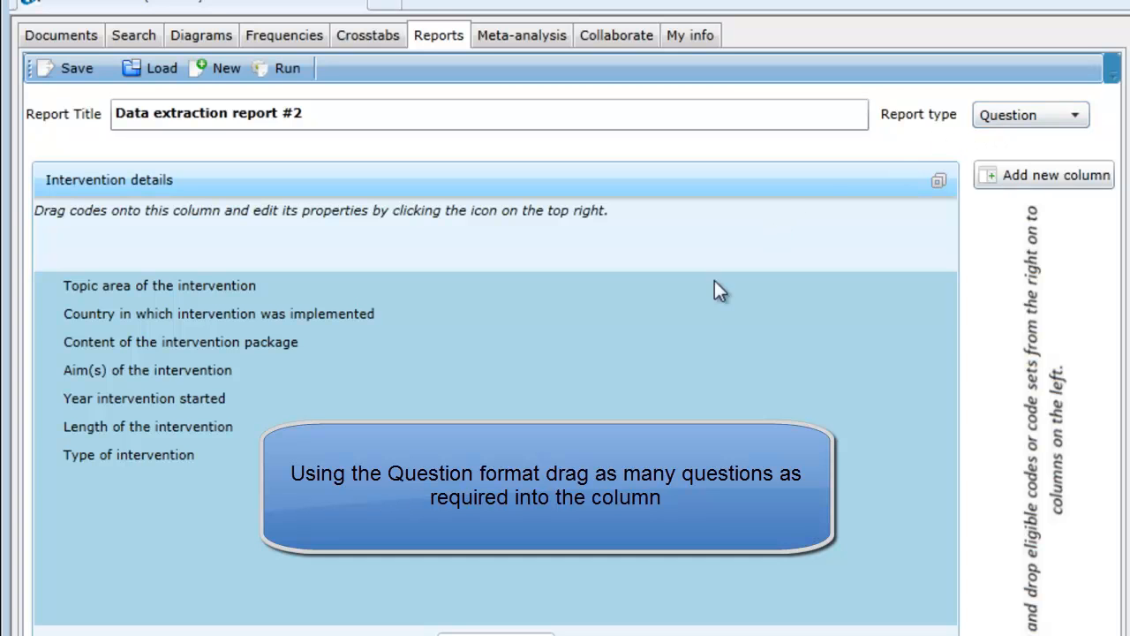
left_click(283, 67)
left_click(700, 333)
left_click(700, 333)
left_click(910, 541)
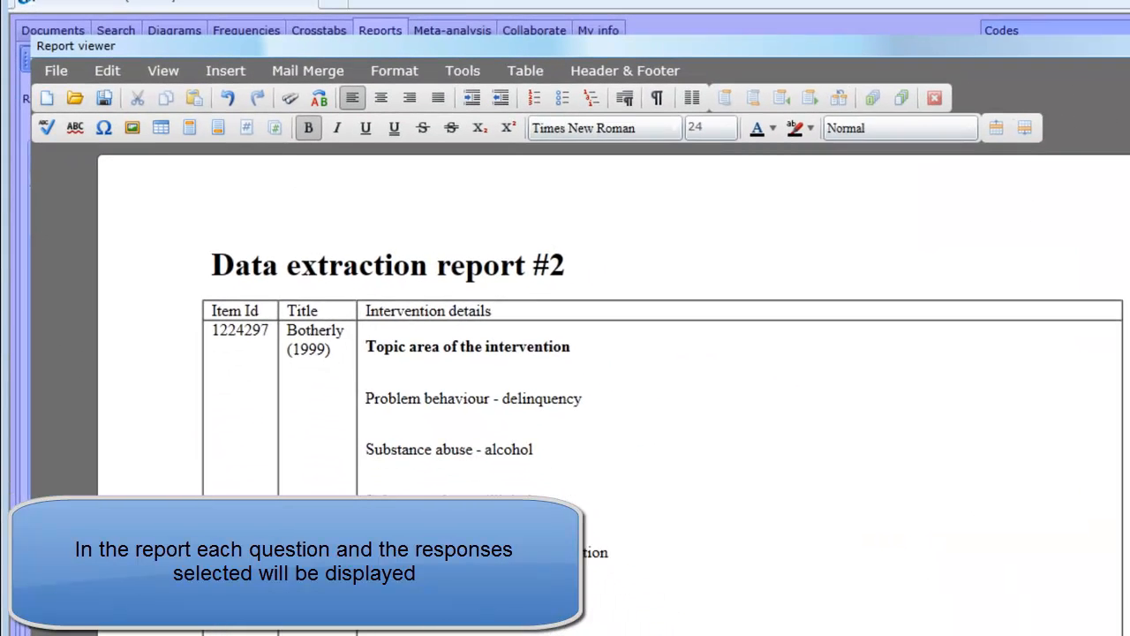
Step: Read through the generated Data extraction report #2, examining the Intervention details answers, and close the Reports dialog
scroll(649, 389, "down", 15)
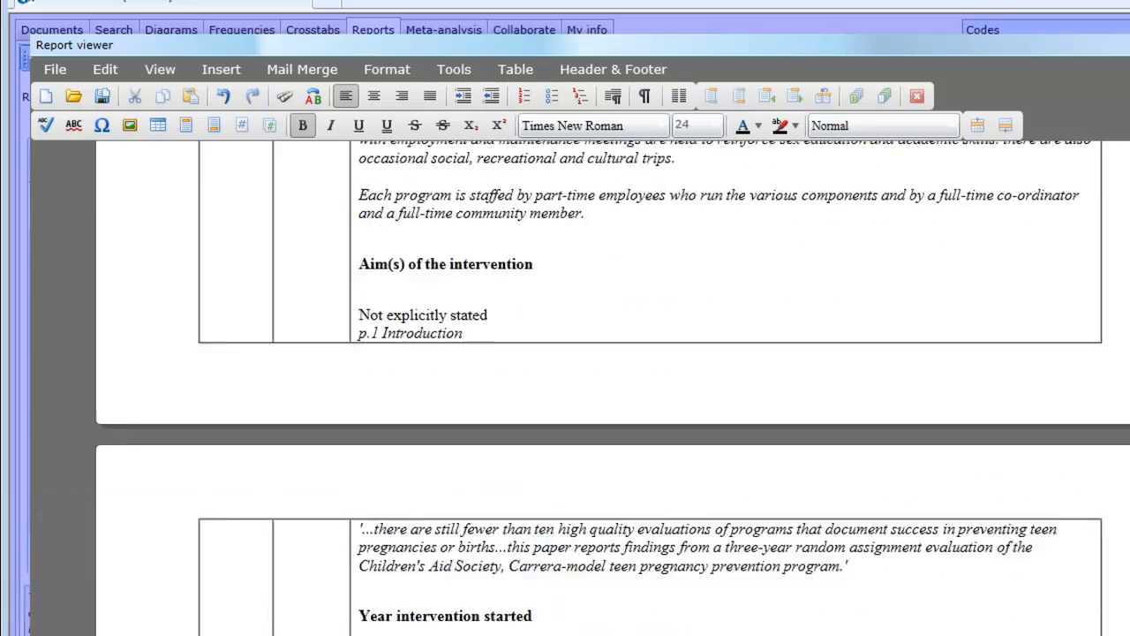
scroll(613, 389, "up", 15)
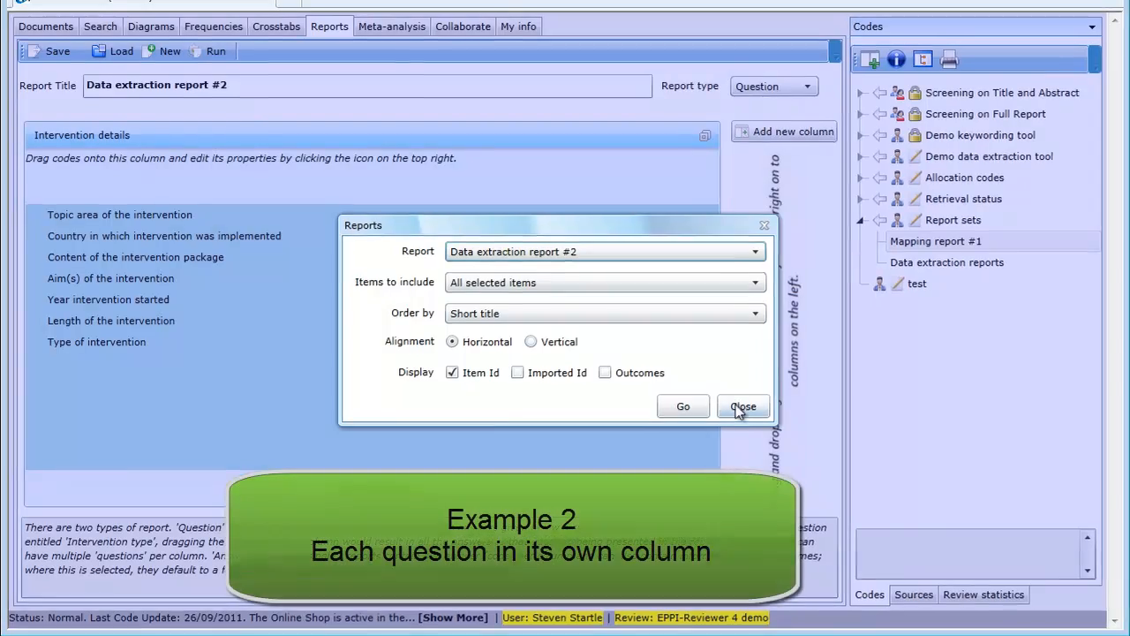
left_click(841, 459)
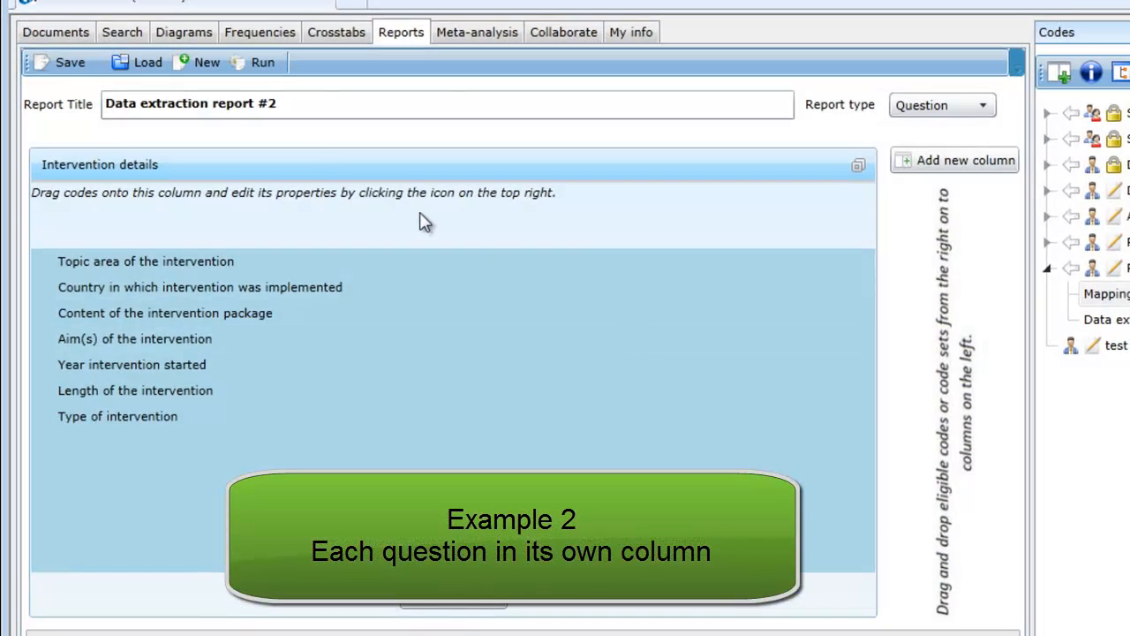
Step: Load Mapping report #1 and run it horizontally for all selected items, ordered by short title, closing the Reports dialog after viewing the output
left_click(132, 58)
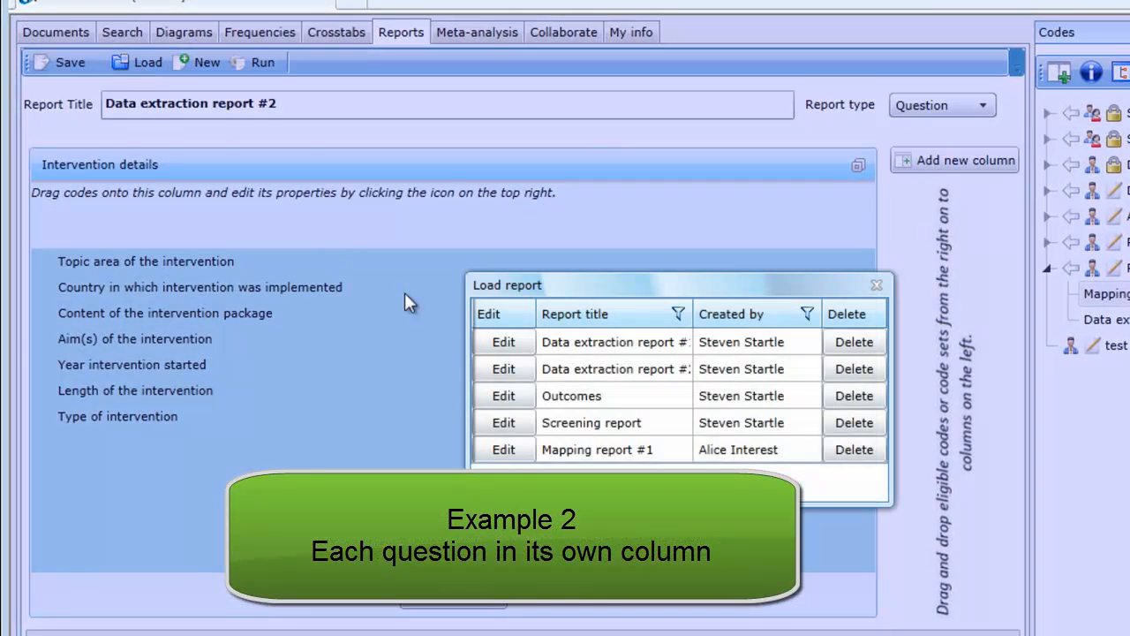
left_click(510, 448)
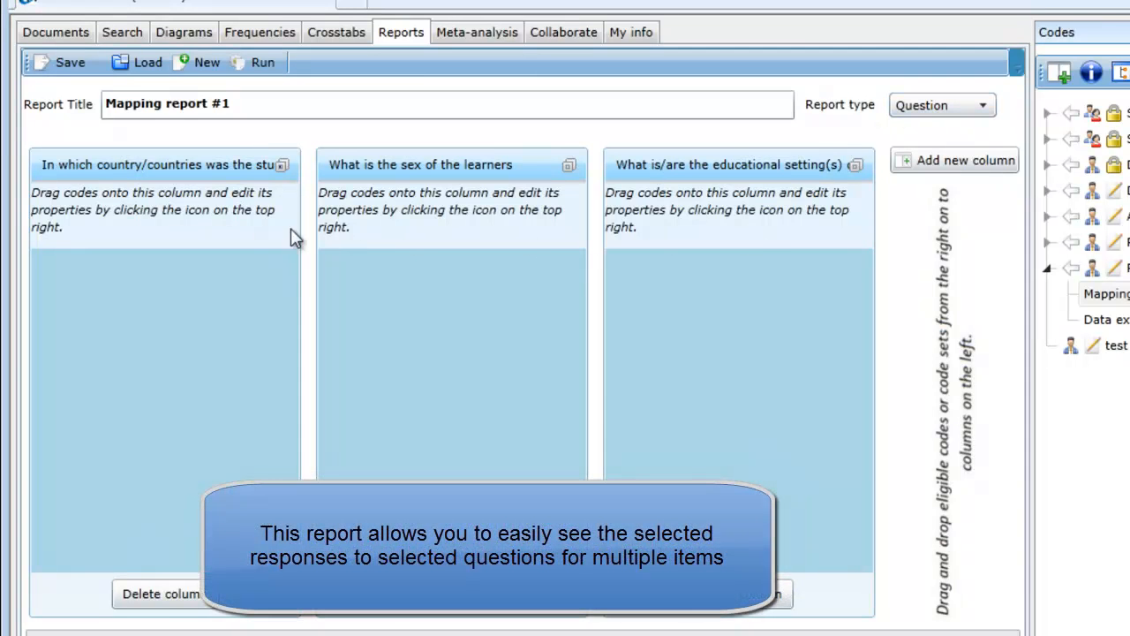
left_click(261, 64)
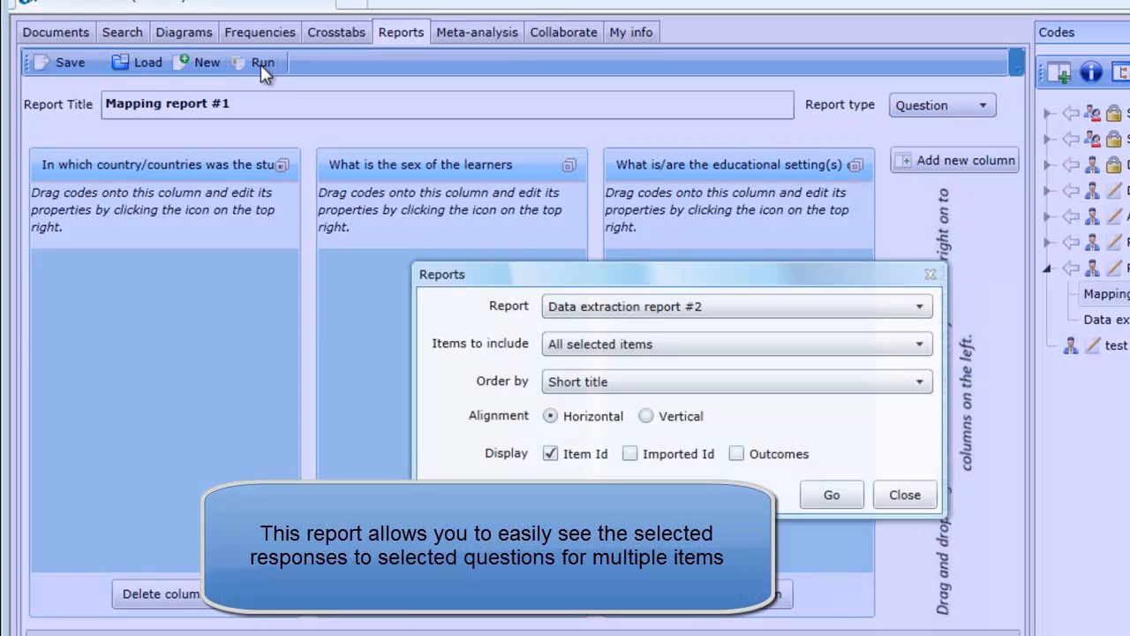
left_click(639, 318)
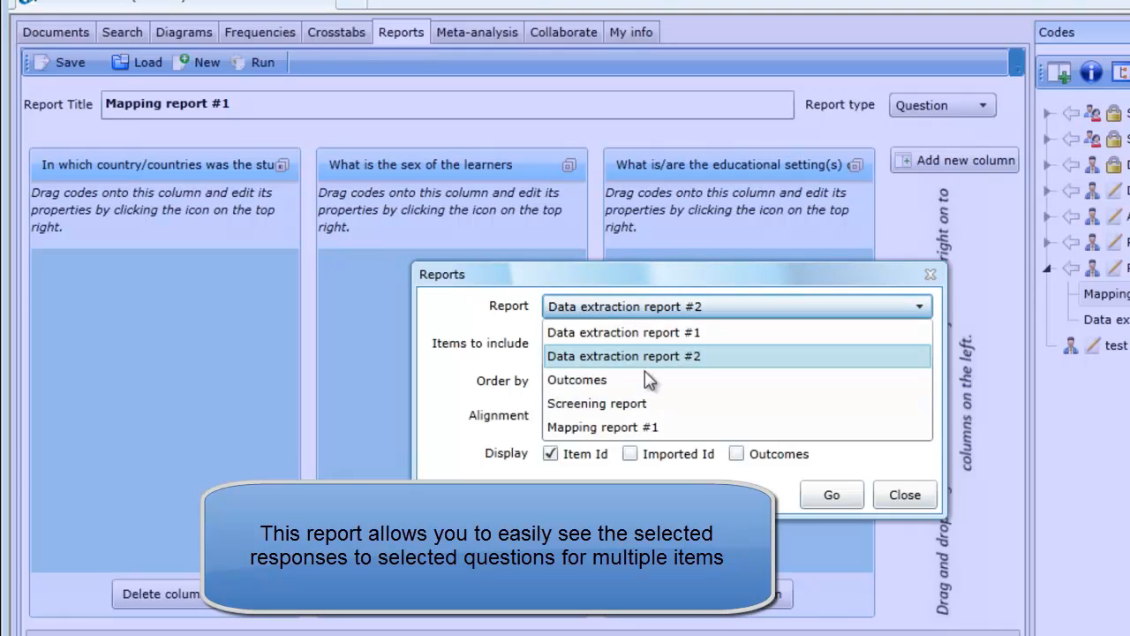
left_click(644, 426)
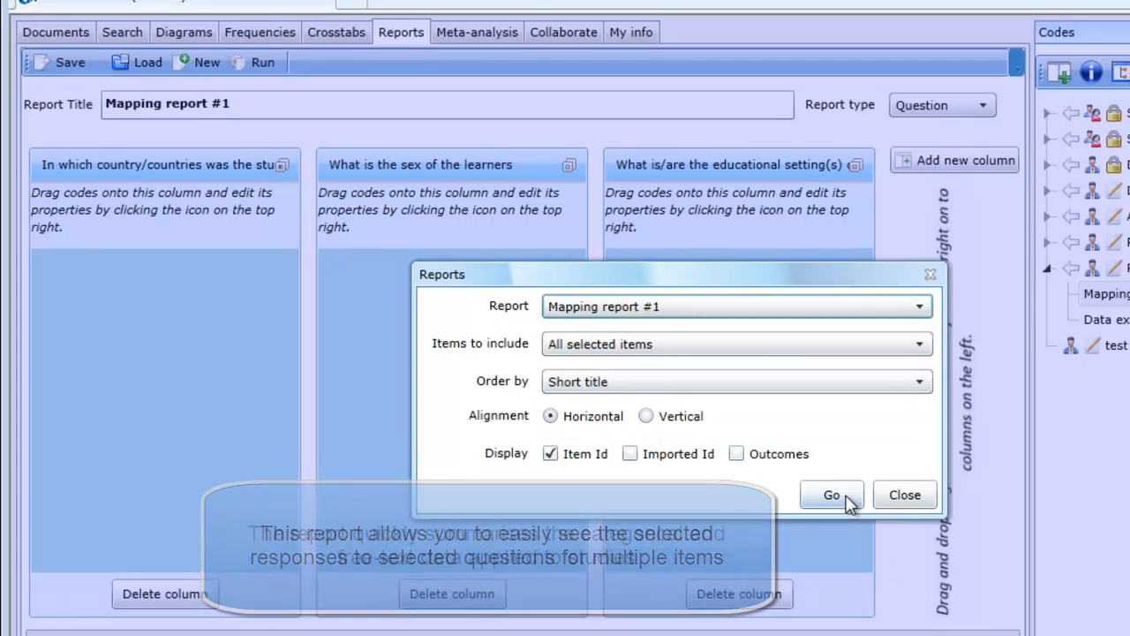
left_click(831, 496)
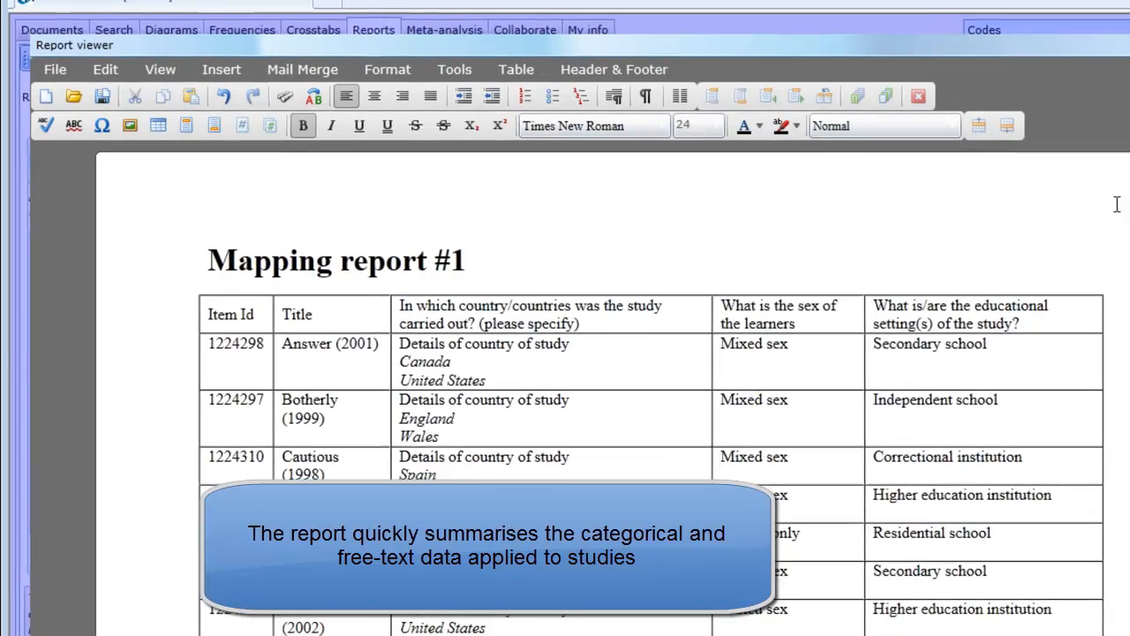
scroll(612, 388, "down", 8)
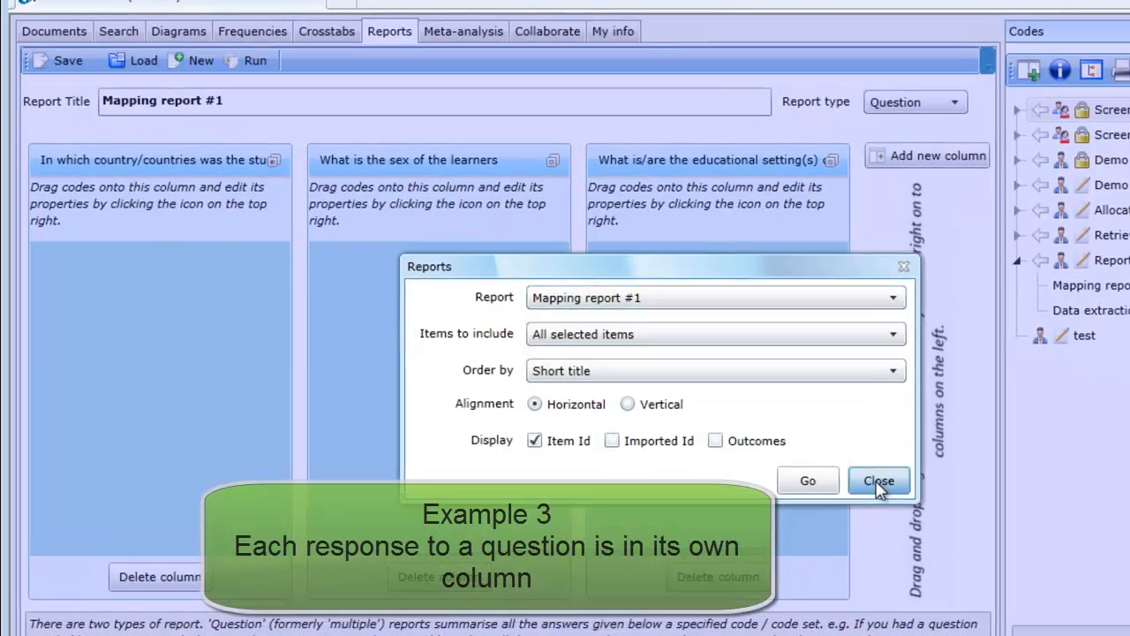
left_click(840, 459)
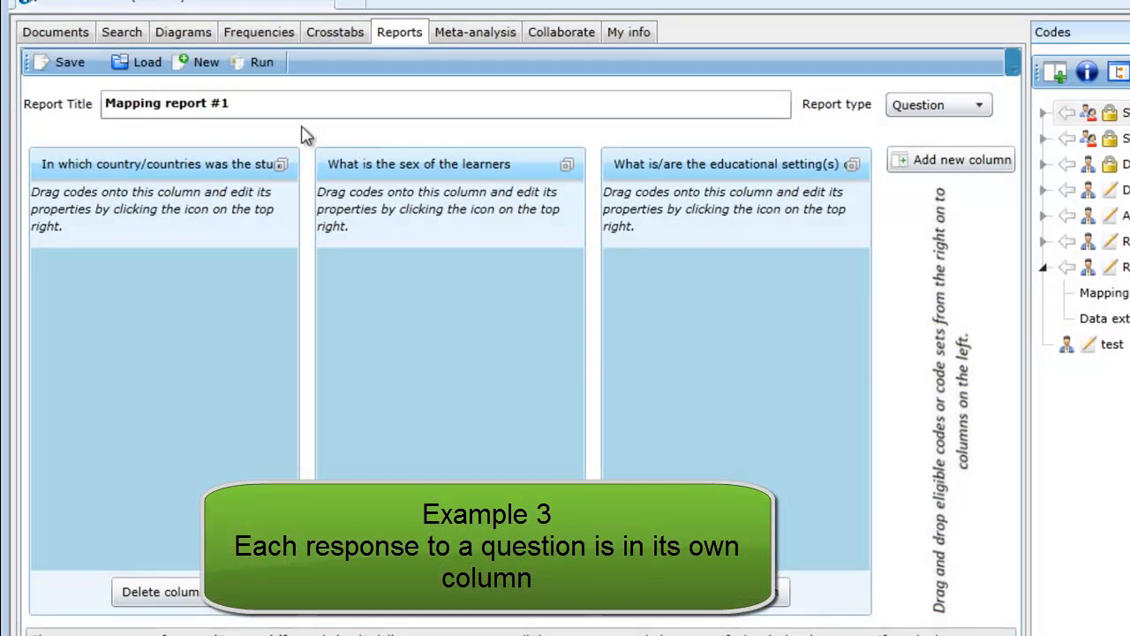
Step: Load the saved Screening report and open its run options, saving the report changes when asked
left_click(144, 63)
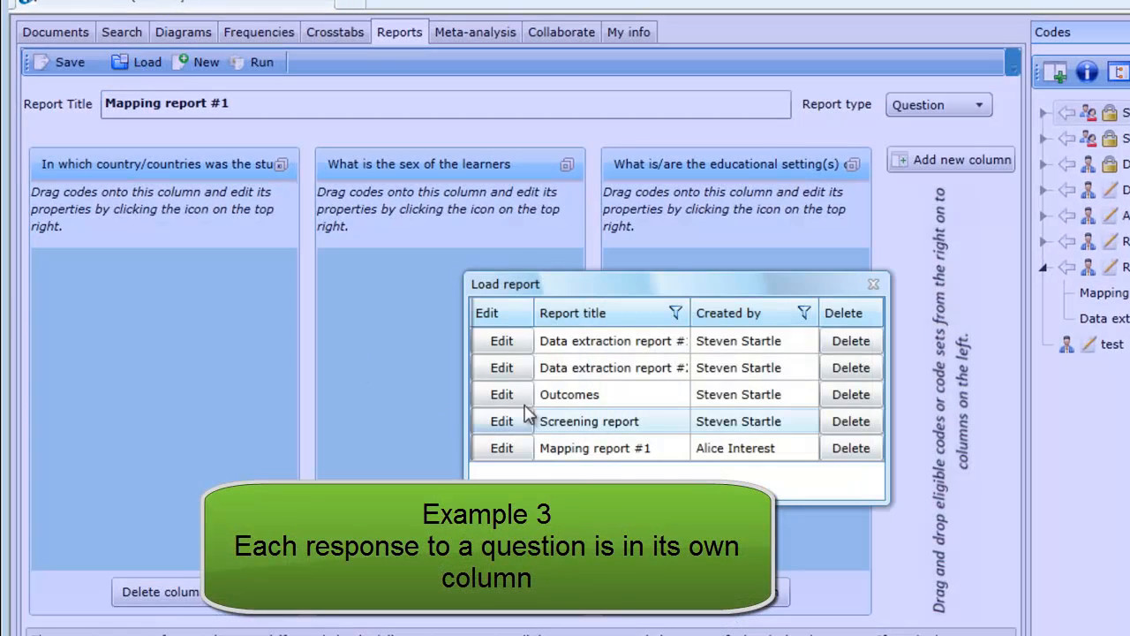
left_click(500, 421)
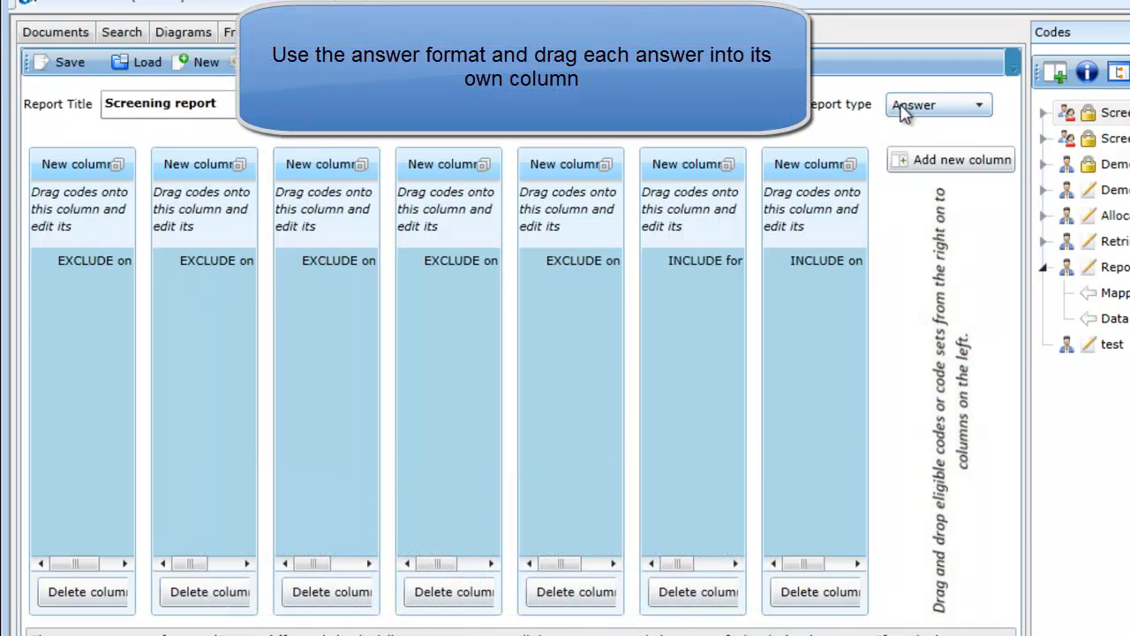
left_click(226, 56)
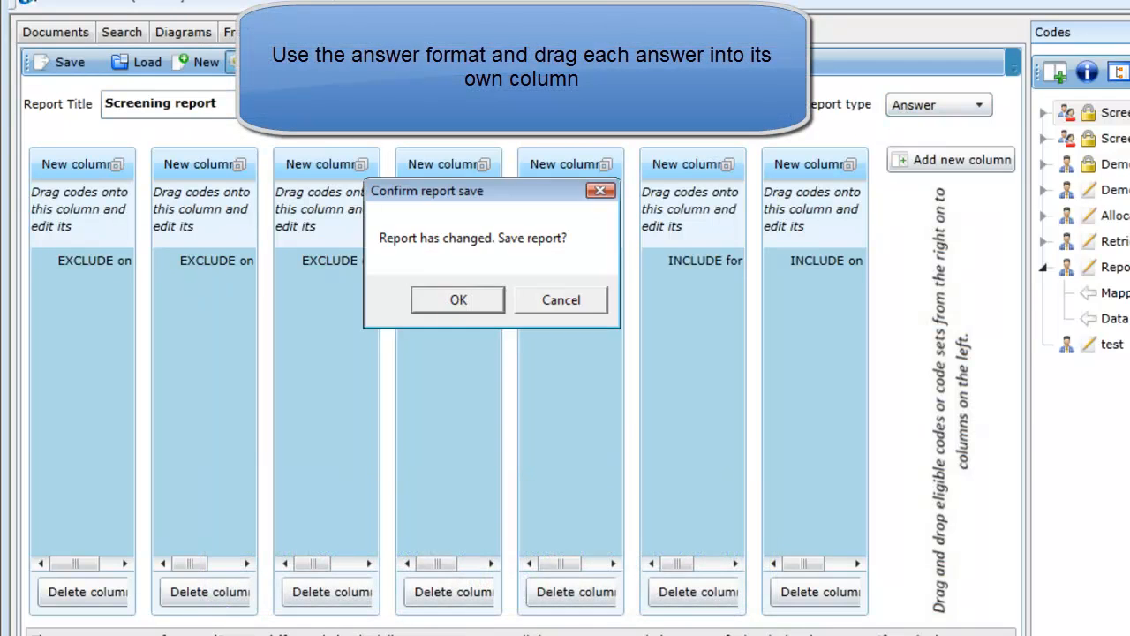
left_click(458, 300)
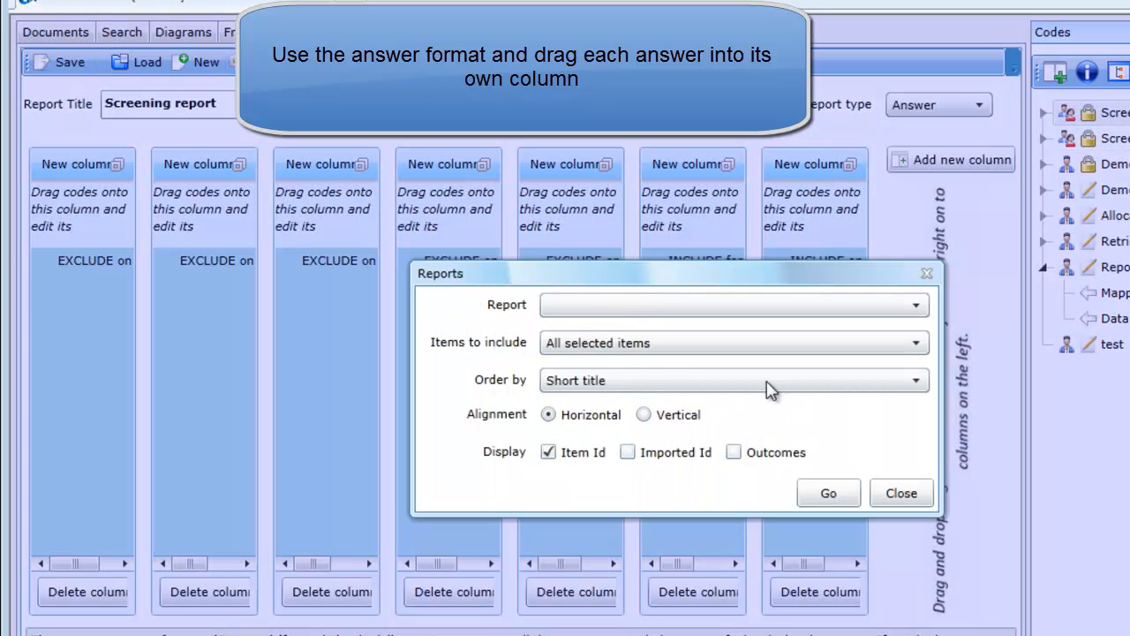
Step: Run the Screening report horizontally for all selected items, ordered by short title with Item Id shown, and look through the output
left_click(722, 309)
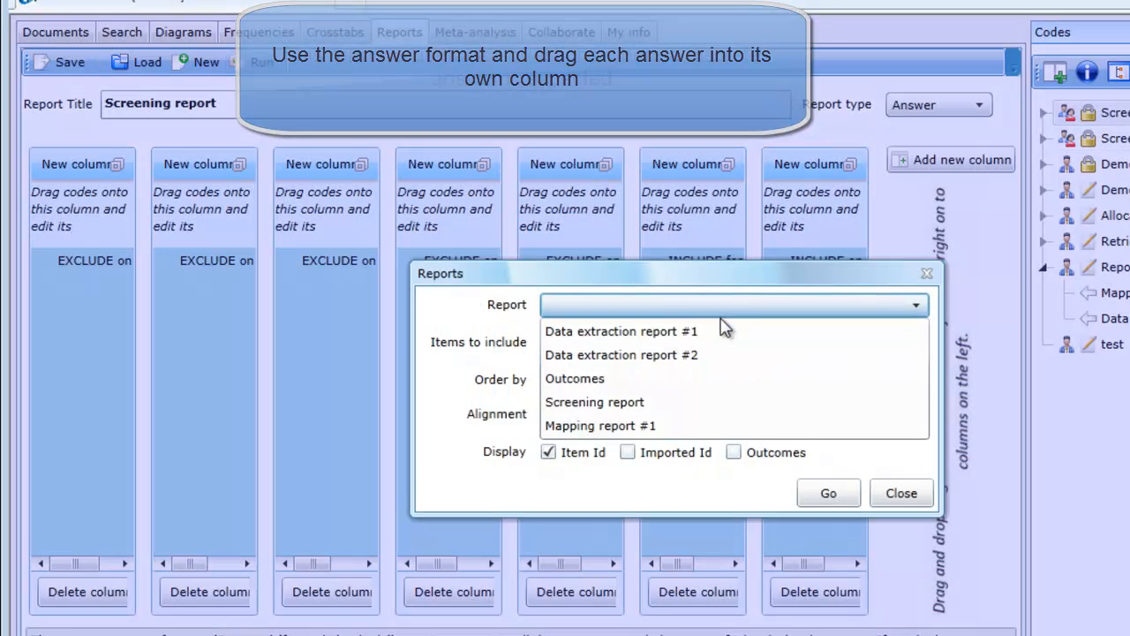
left_click(652, 400)
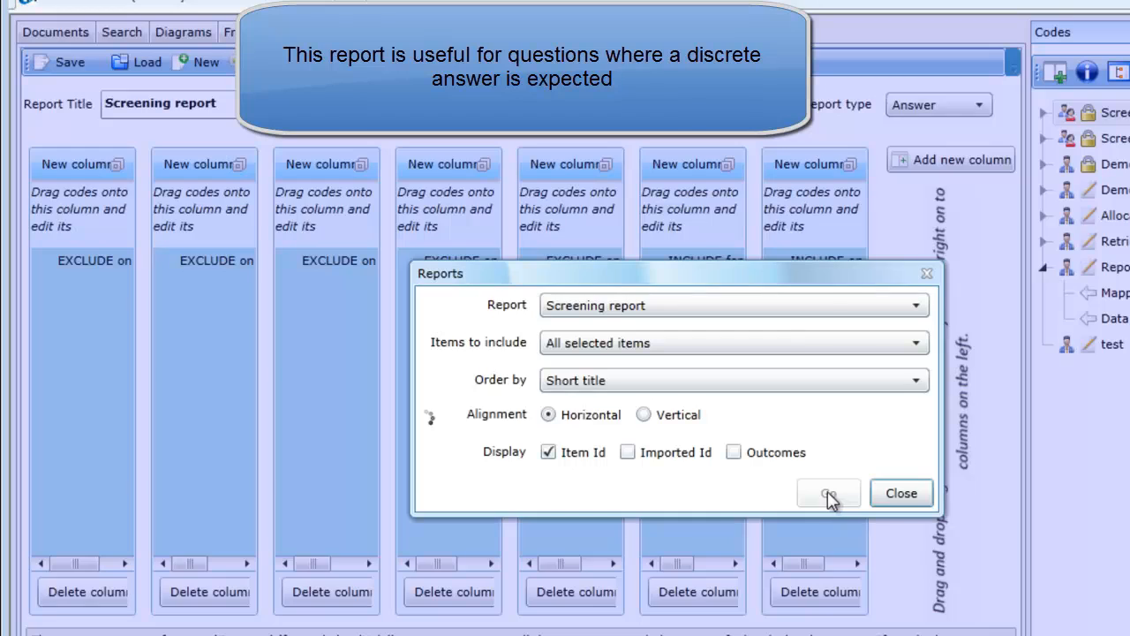
left_click(829, 494)
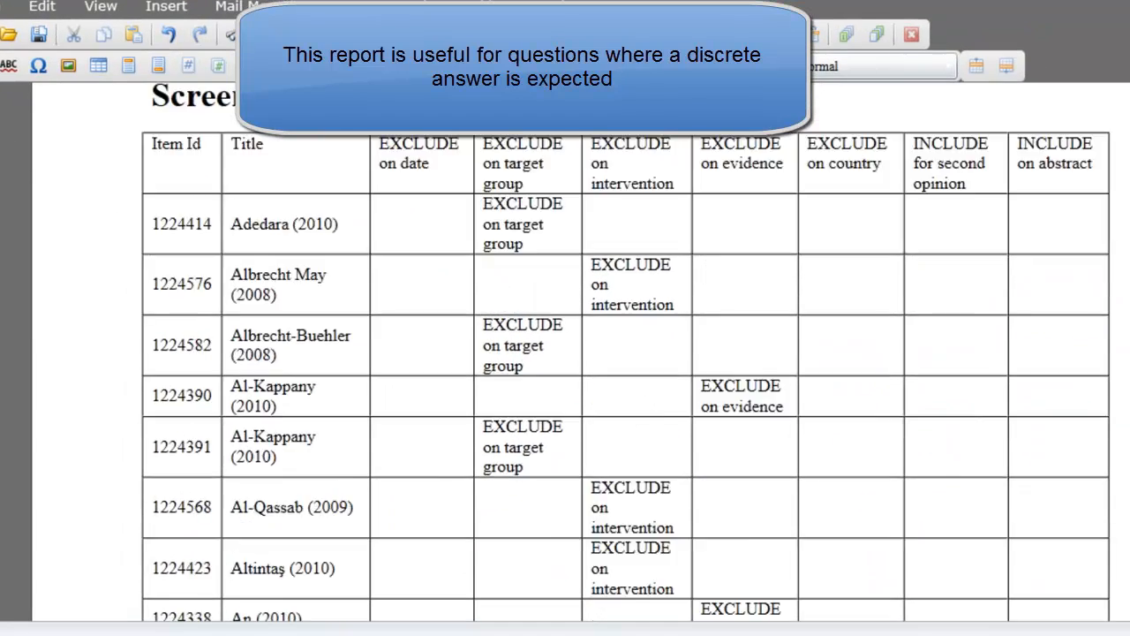
scroll(618, 371, "down", 20)
scroll(618, 371, "up", 15)
scroll(618, 371, "up", 10)
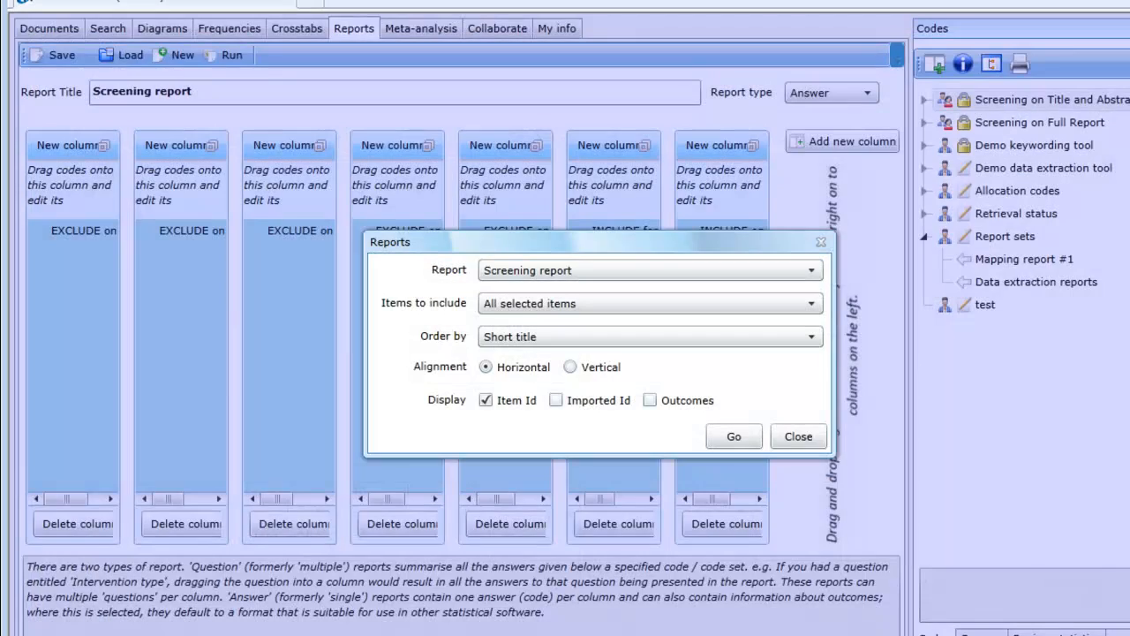
Step: Enable the display of outcomes in the report run options, close the Reports dialog and load the saved Outcomes report
left_click(651, 399)
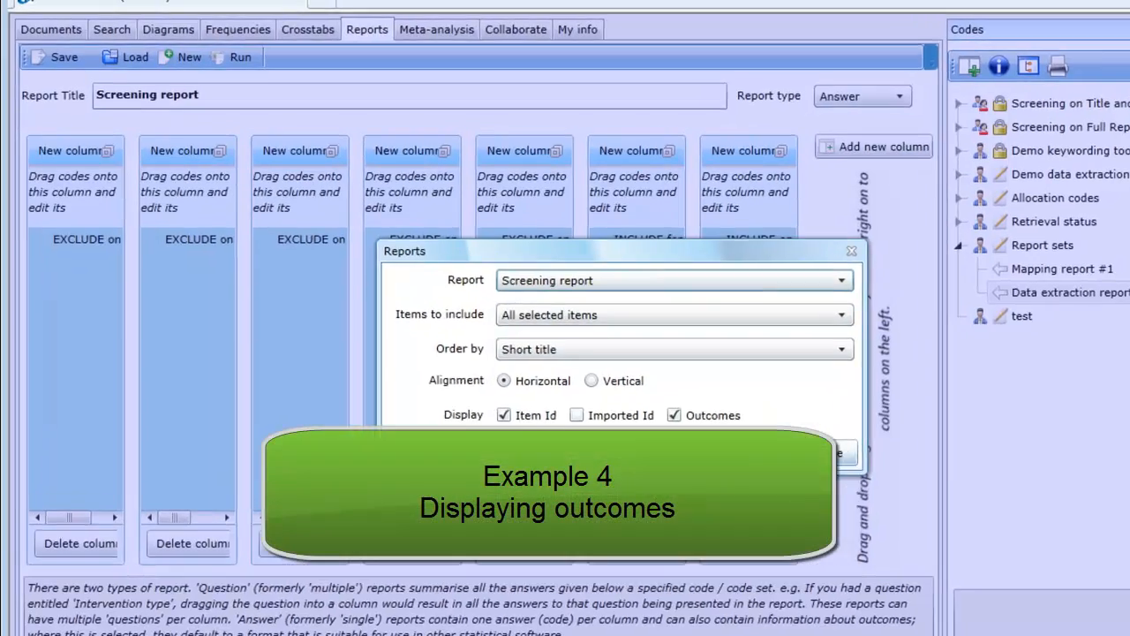
left_click(798, 436)
left_click(123, 56)
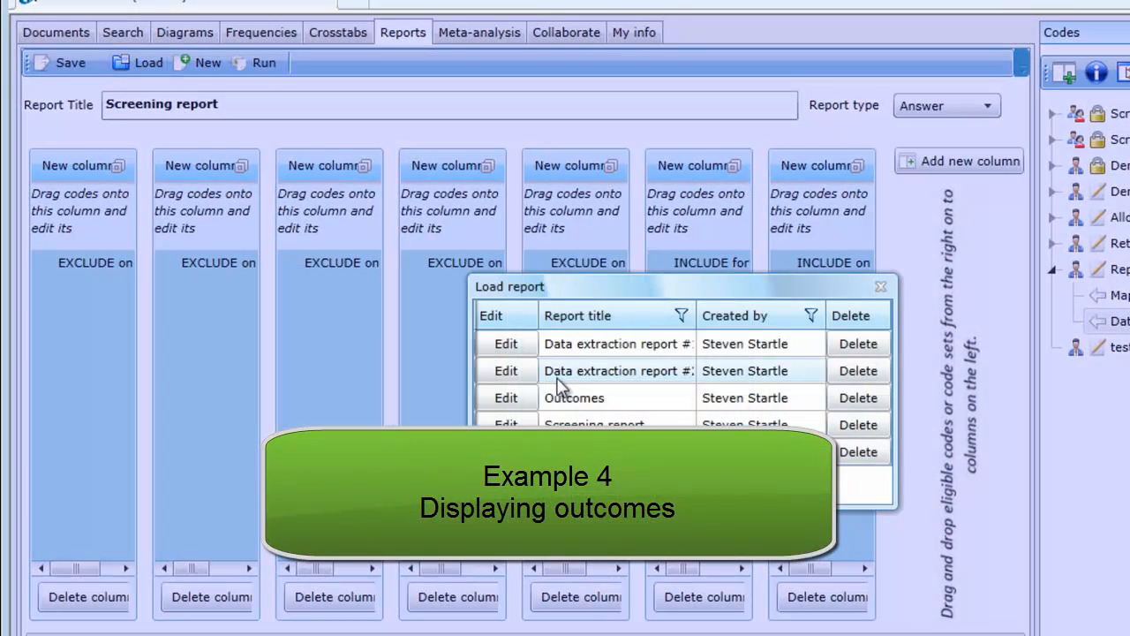
left_click(525, 399)
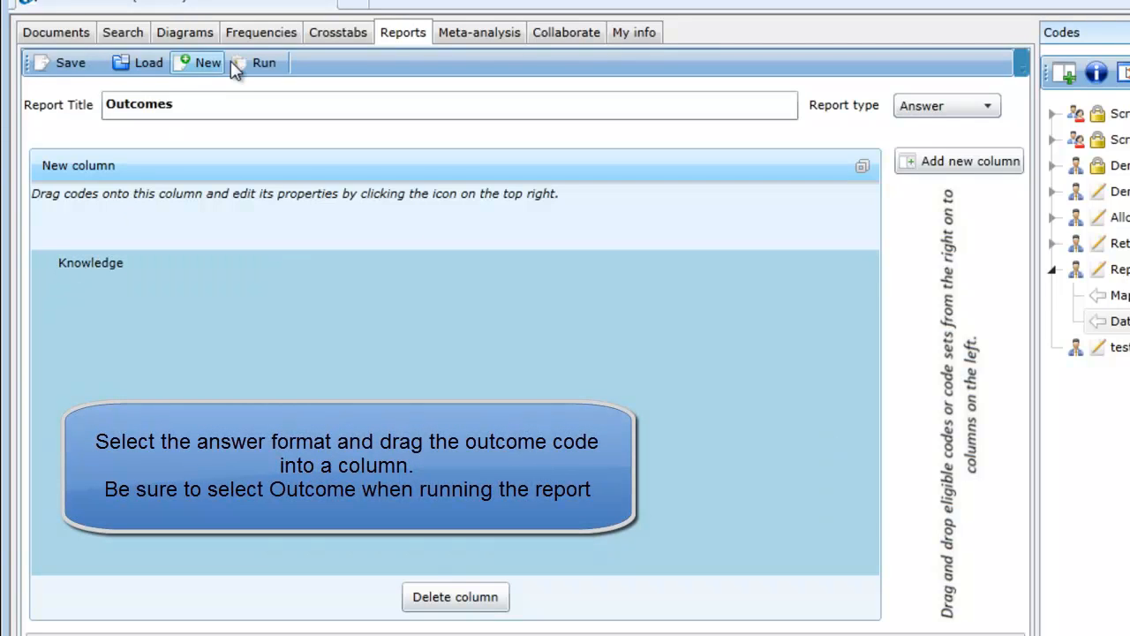
Step: Run the Outcomes report horizontally for all selected items, ordered by short title with outcomes displayed, and return to the documents list
left_click(263, 65)
left_click(595, 309)
left_click(595, 381)
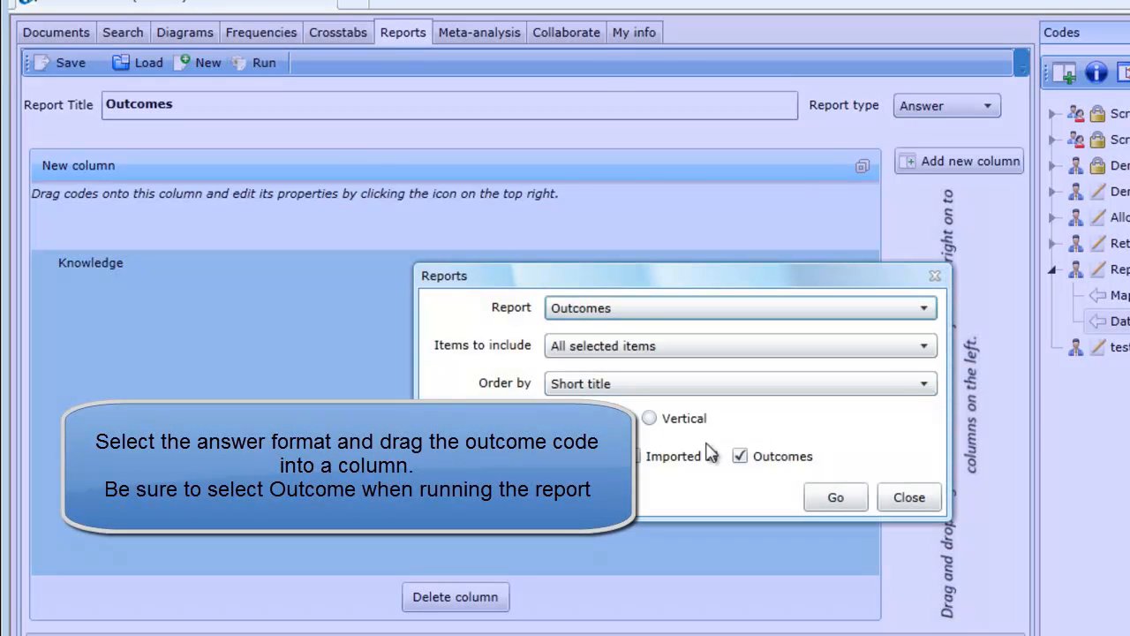
left_click(850, 500)
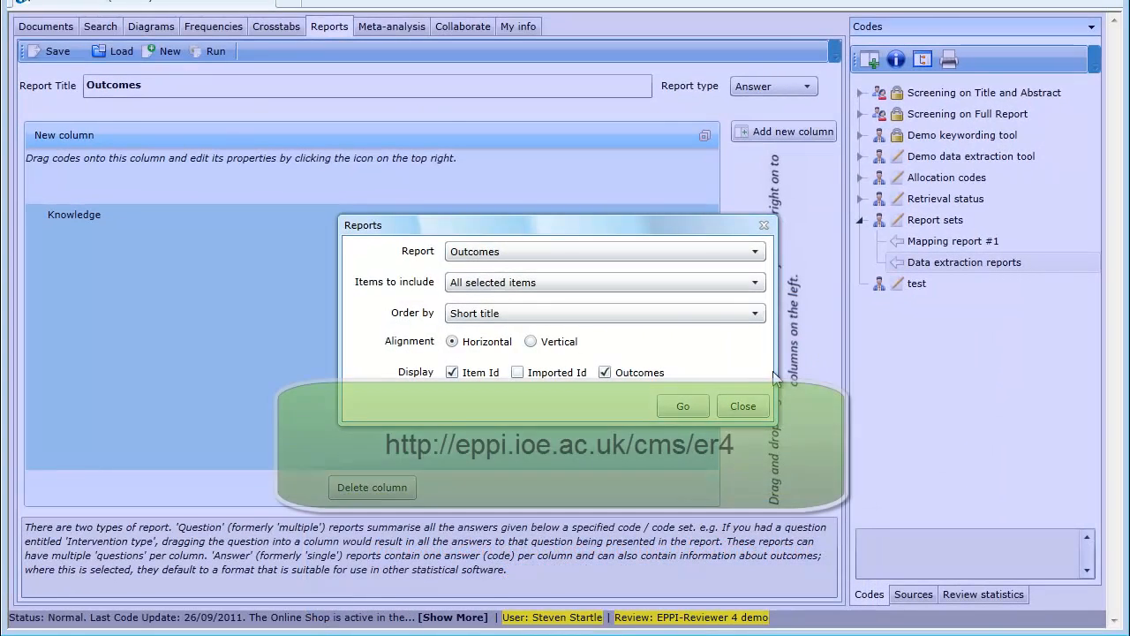
left_click(731, 463)
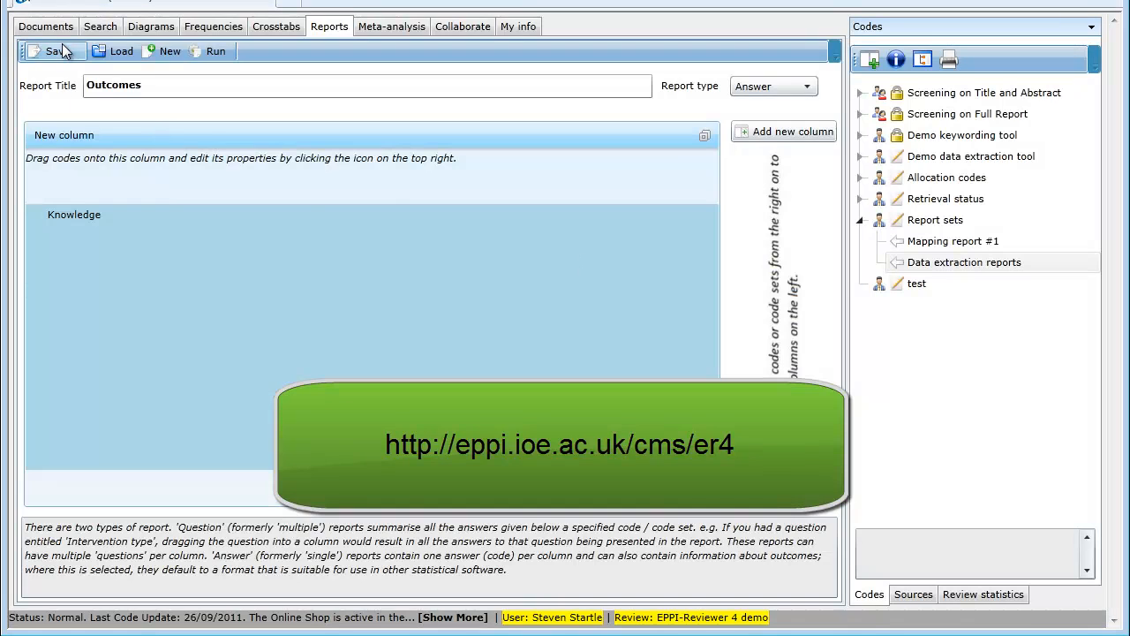
left_click(49, 27)
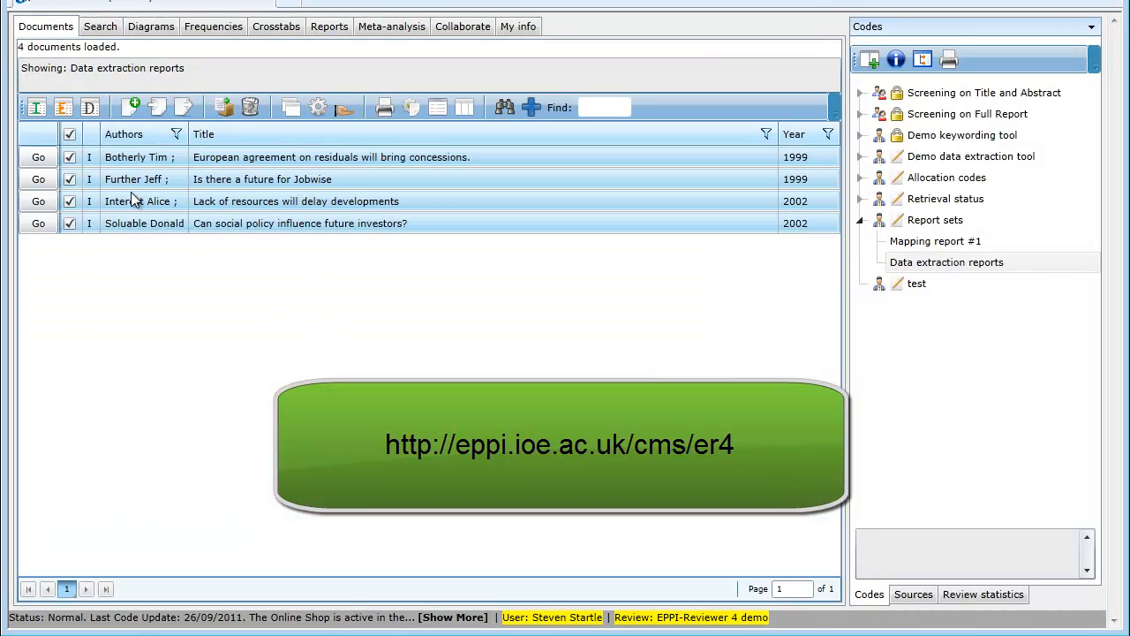